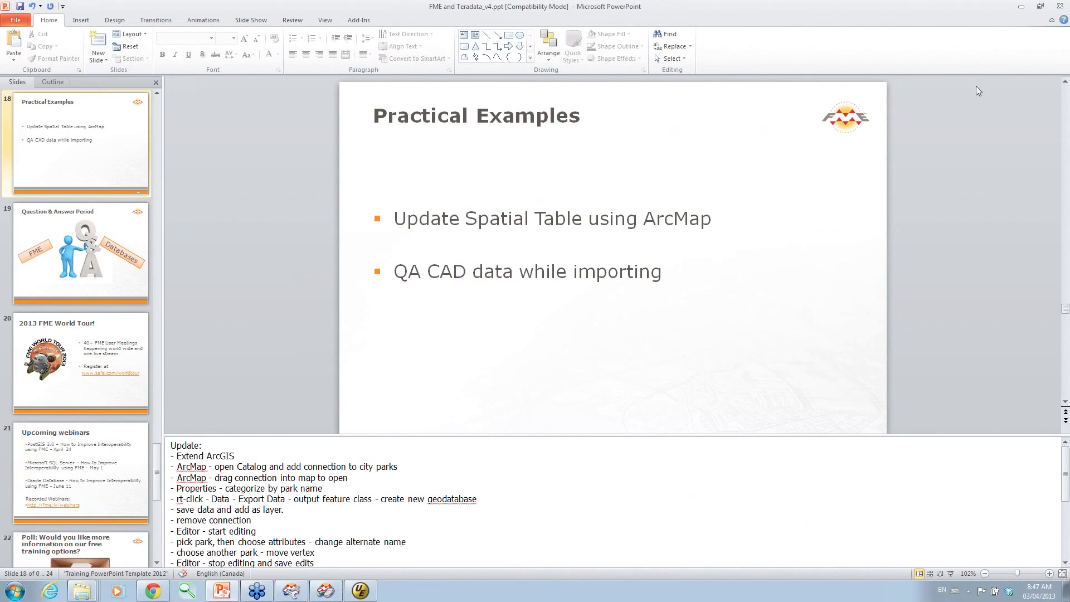
Minimize the PowerPoint slide listing the practical examples to bring FME Workbench forward.
click(1023, 6)
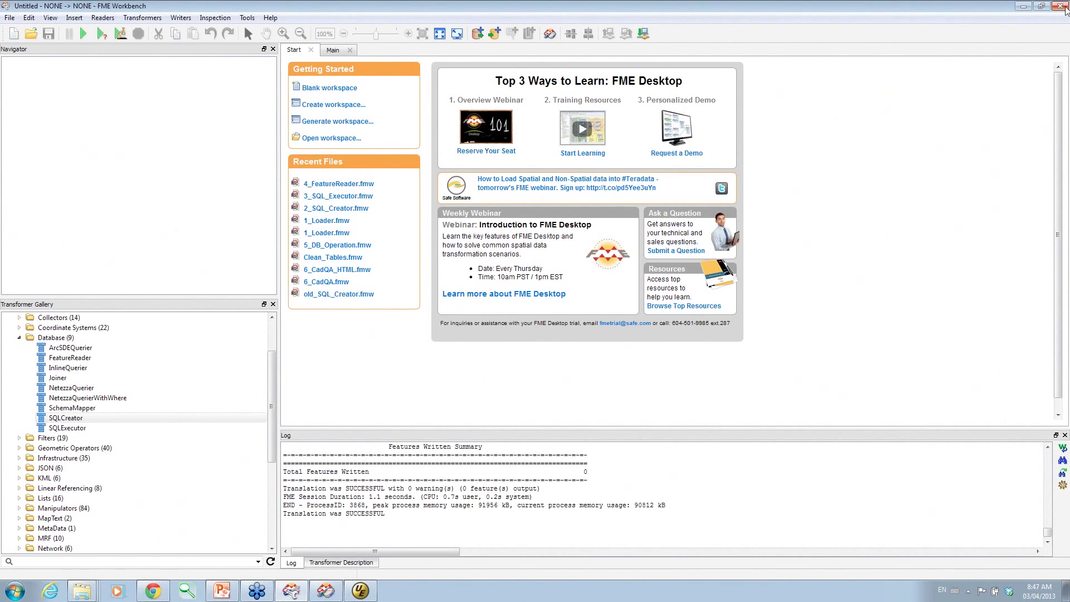
Close both FME Workbench and FME Data Inspector.
click(1061, 7)
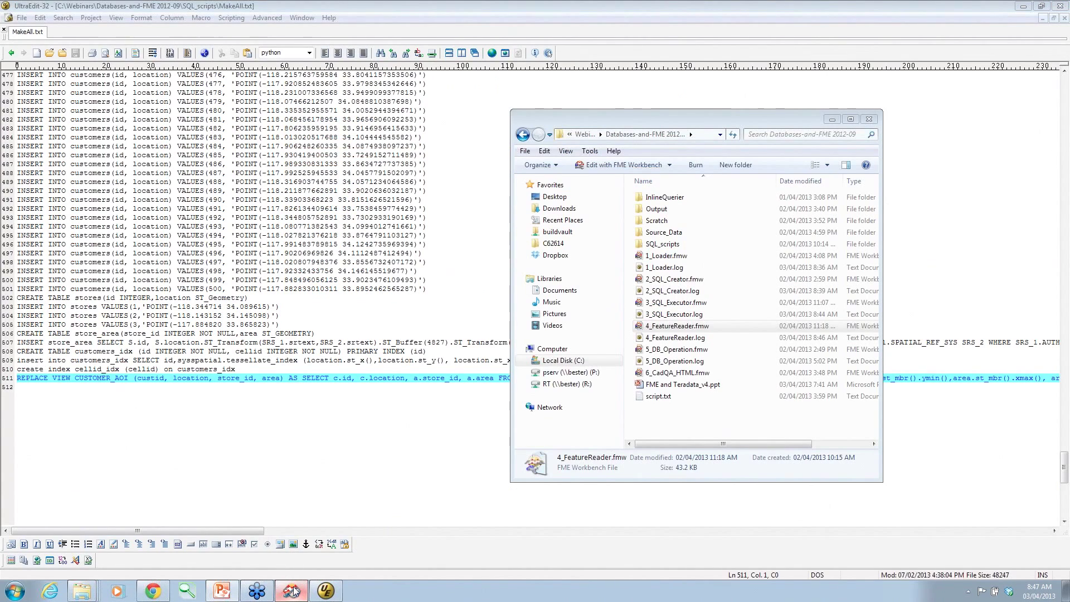
click(291, 590)
click(1060, 5)
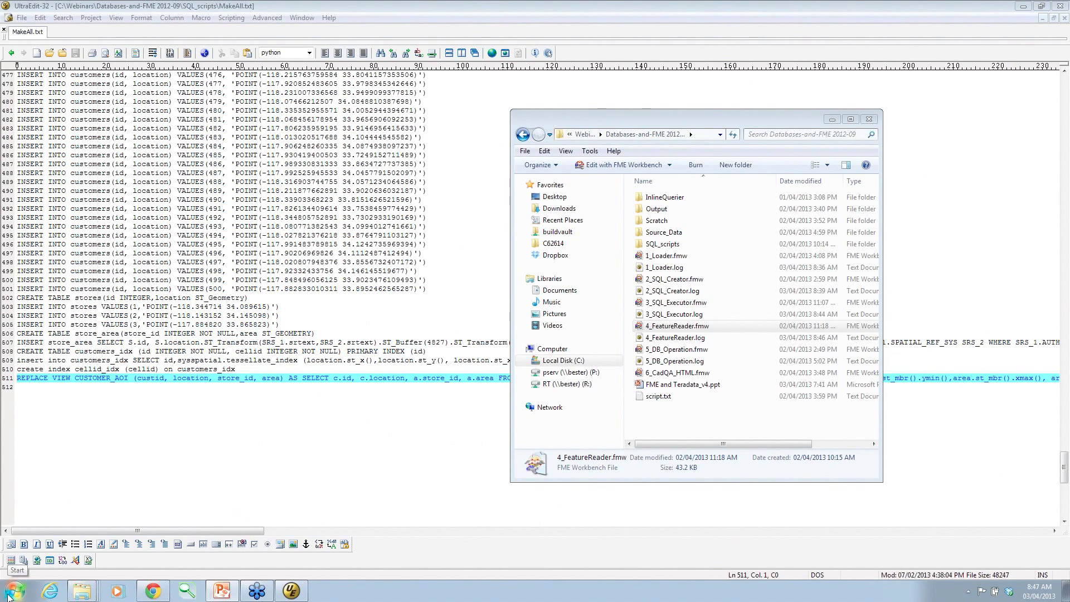
Launch FME Integration Console from Start and select FME Extension for ArcGIS.
click(8, 595)
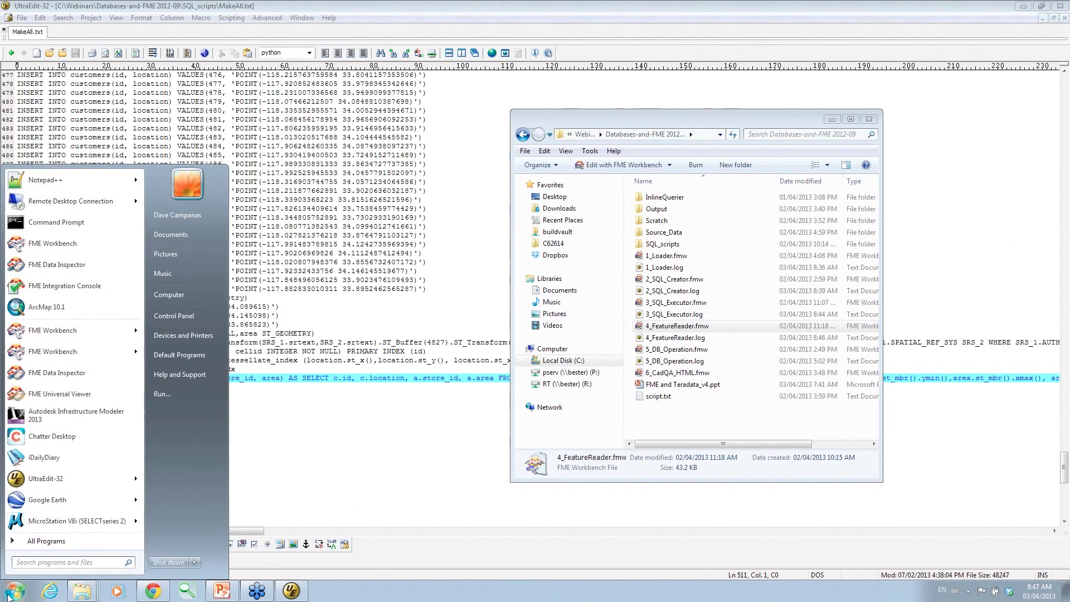
click(72, 286)
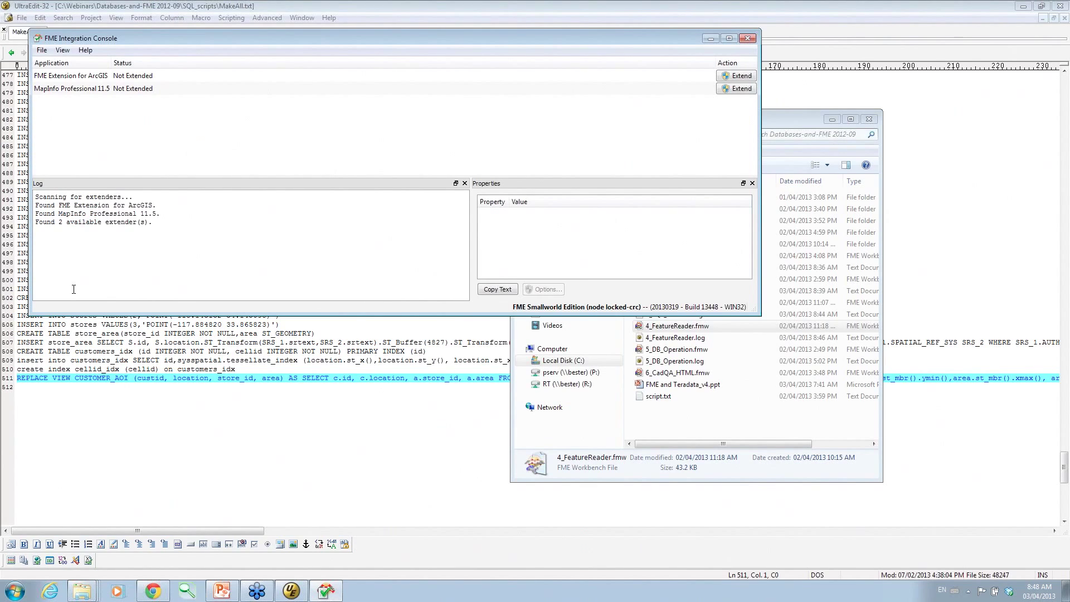
click(90, 79)
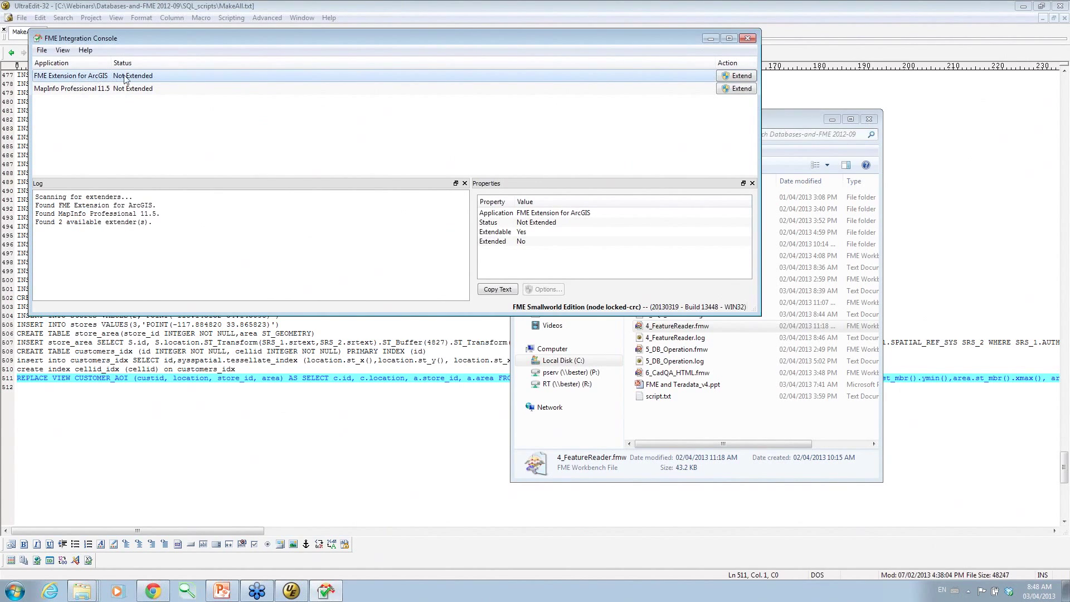
Extend ArcGIS with FME (Build 13448), then close the Integration Console.
click(743, 78)
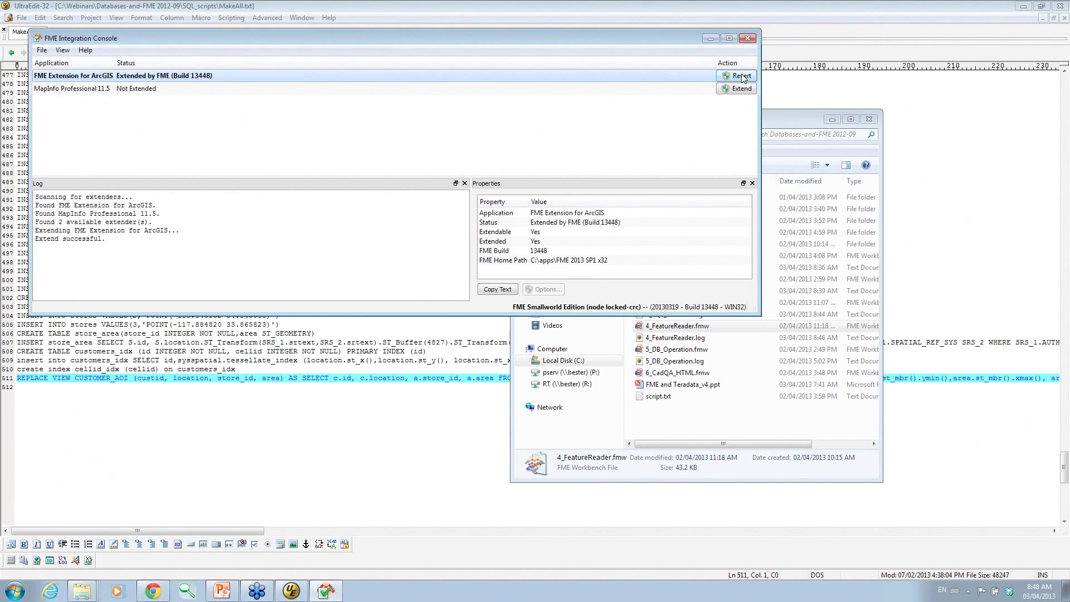
click(747, 39)
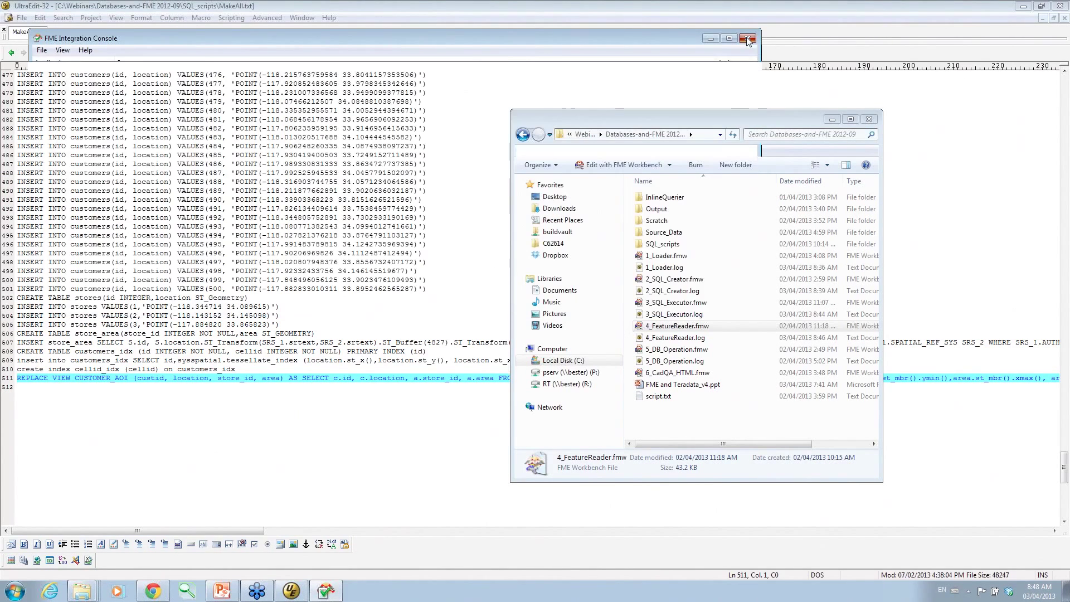
Launch ArcMap 10.1 and delete the old TERADATA_SPATIAL Connection (1) from Catalog's FME Connections.
click(15, 590)
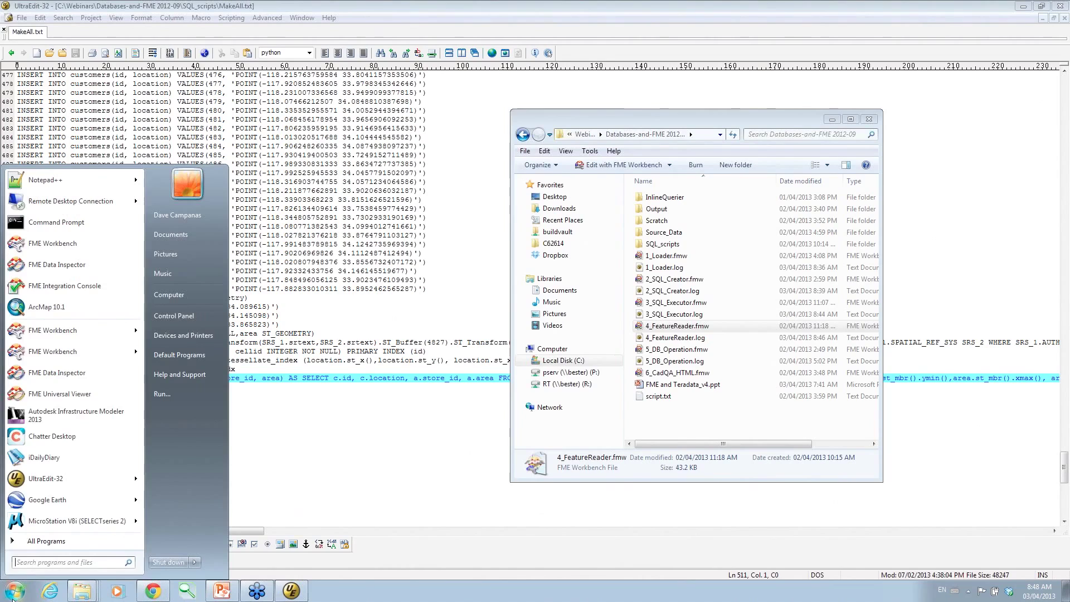
click(62, 307)
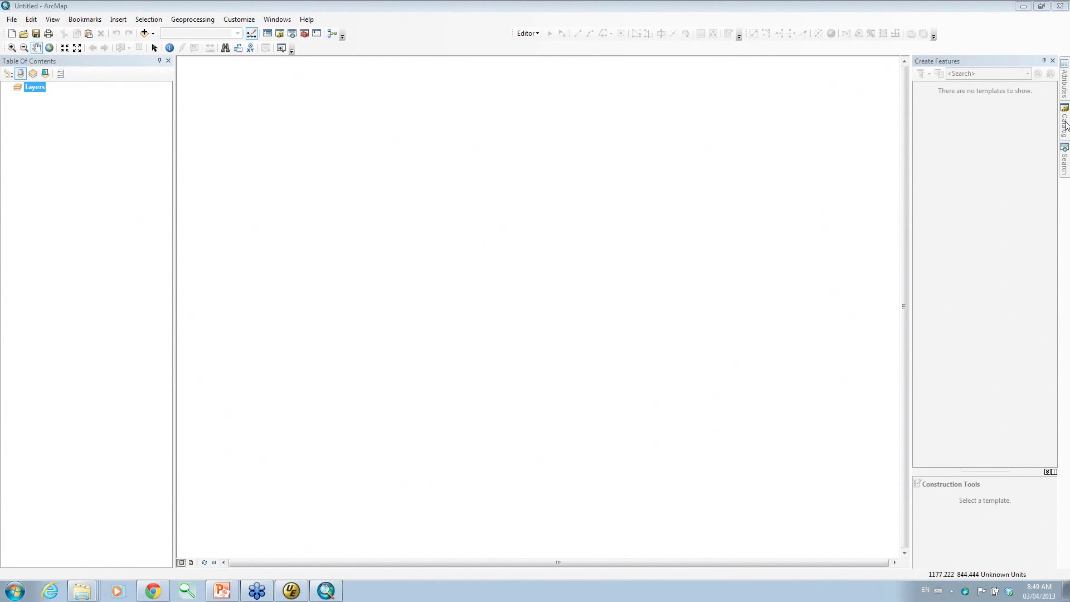
click(1065, 126)
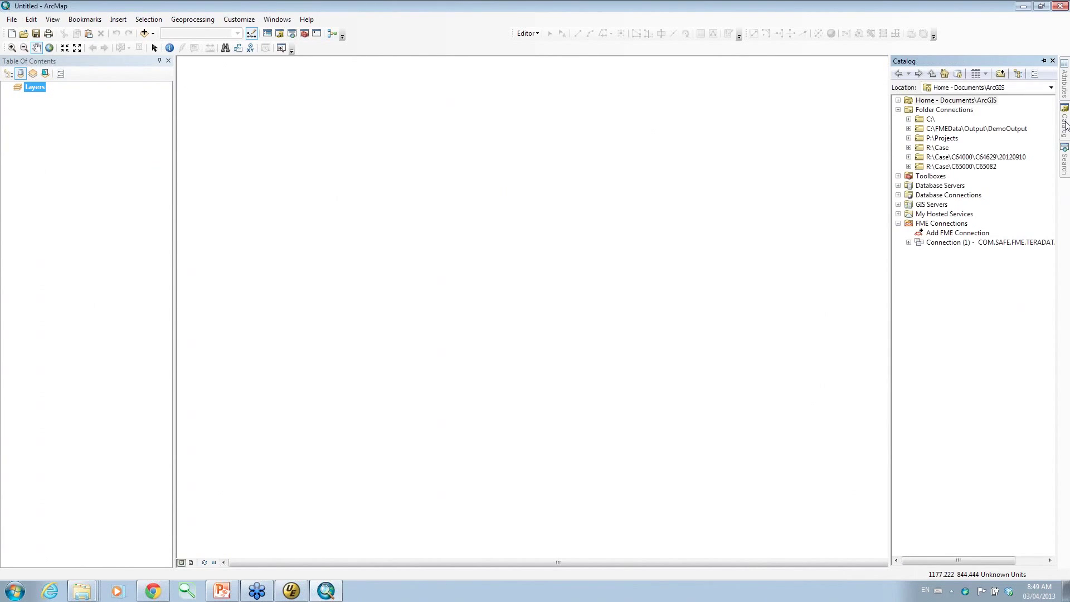
right_click(935, 242)
click(963, 264)
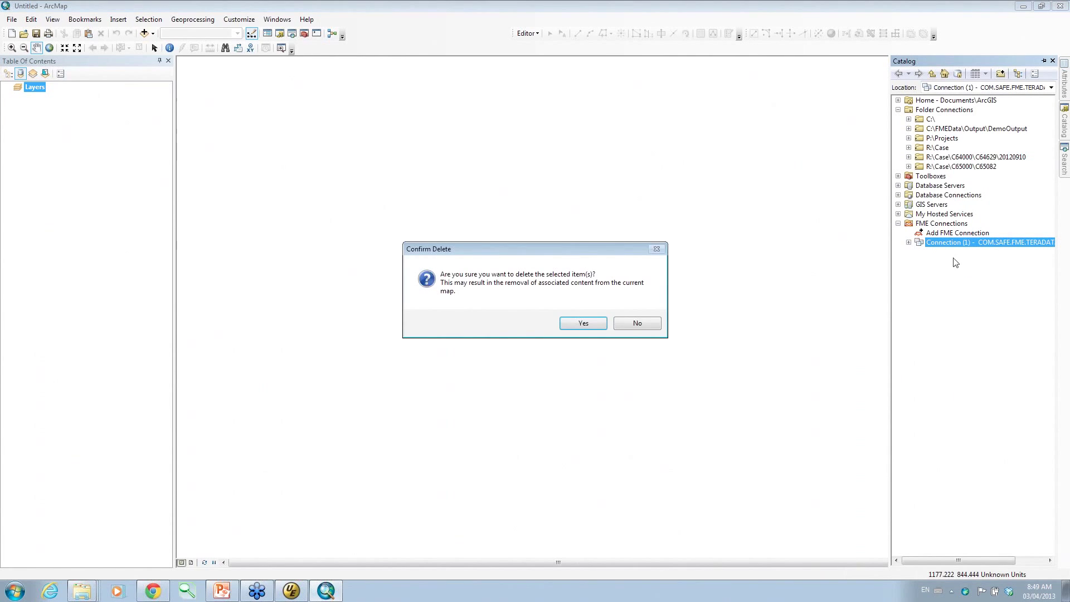
click(580, 322)
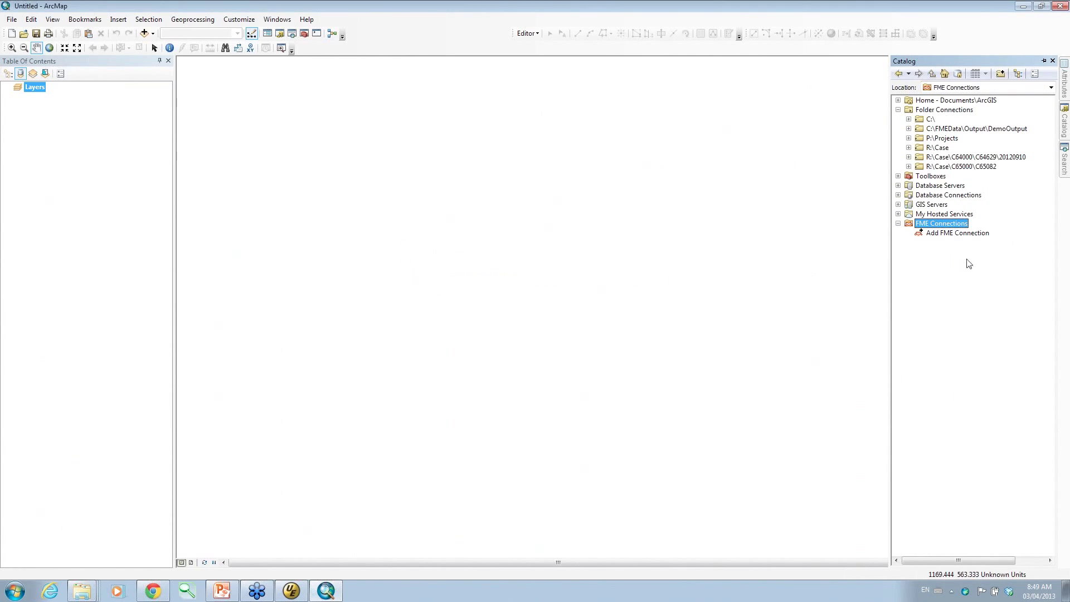
Create a Teradata Spatial (JDBC) FME connection limited to the CITYPARKS table.
double_click(951, 235)
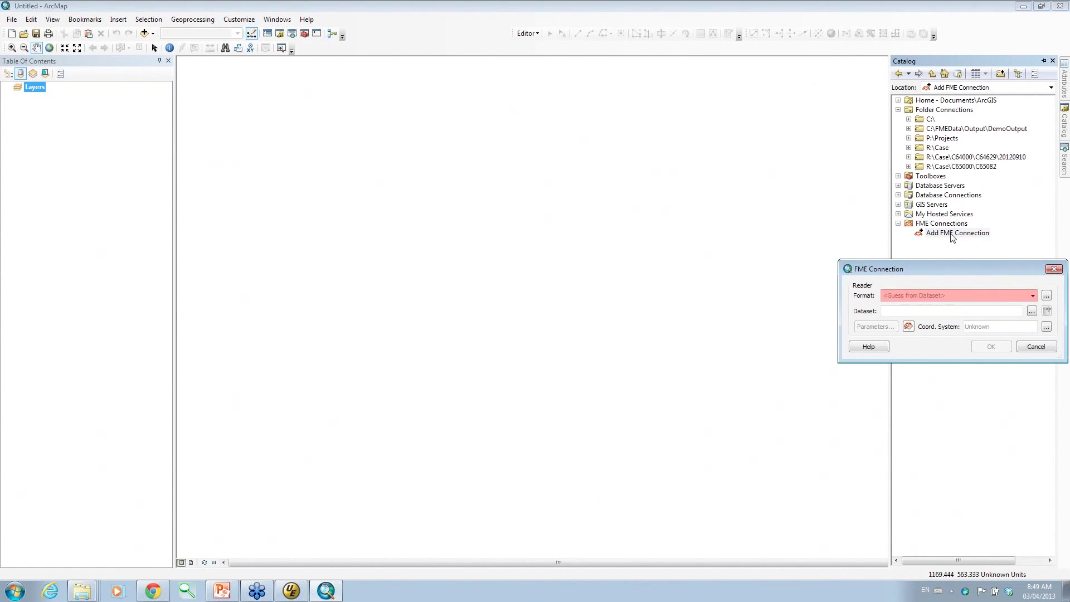
drag(944, 263, 688, 169)
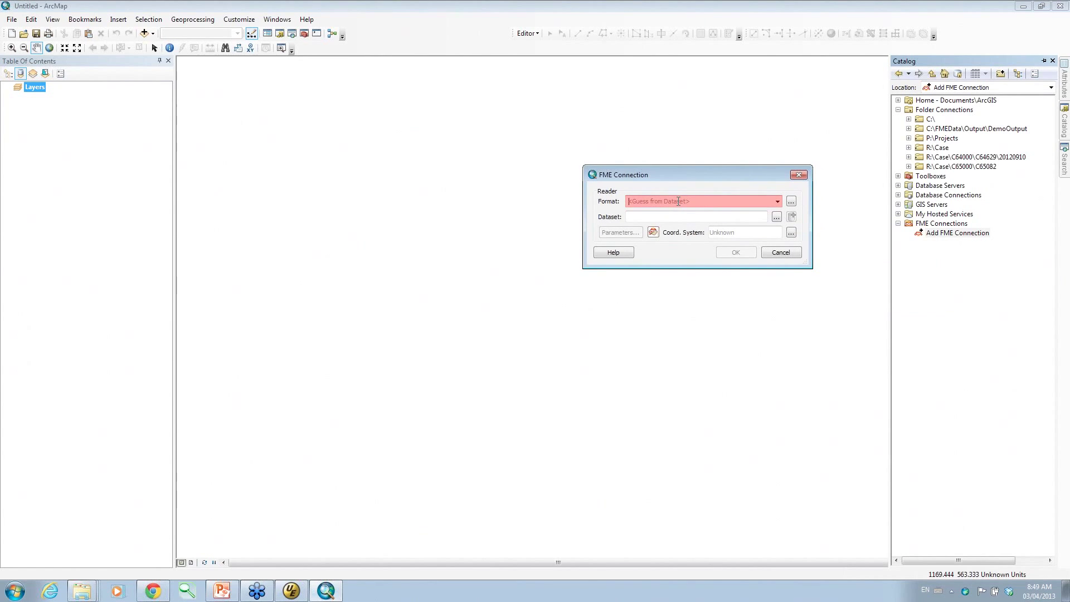
text(terad)
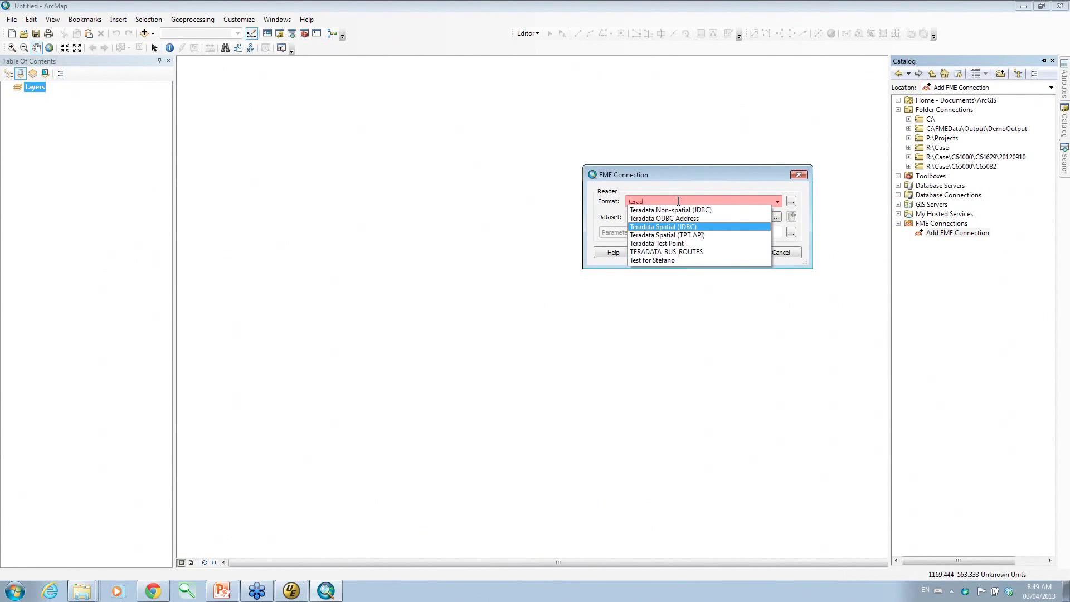
click(674, 227)
click(622, 236)
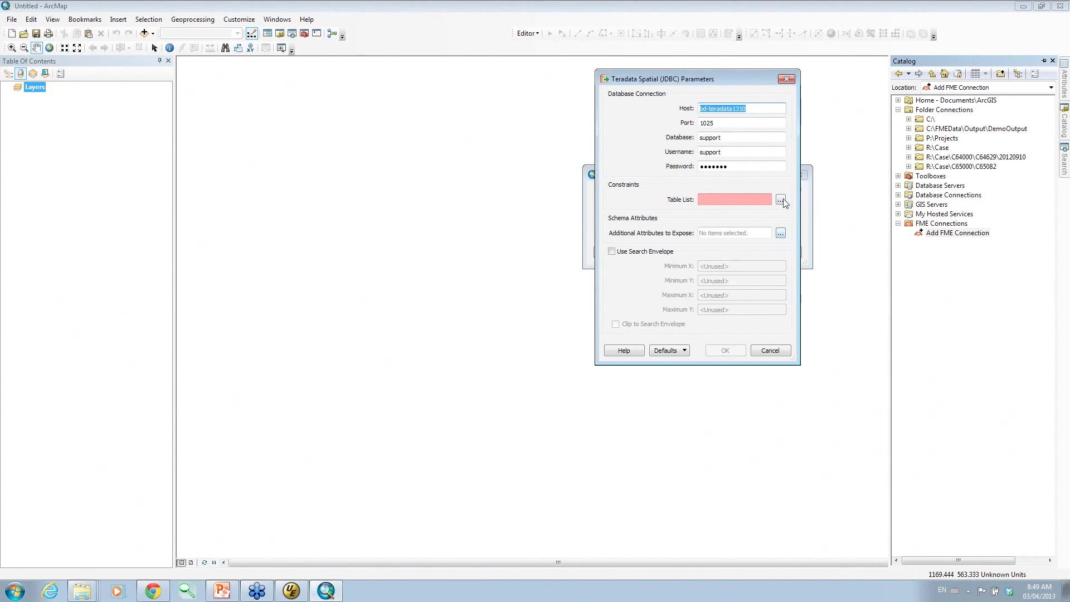
click(782, 202)
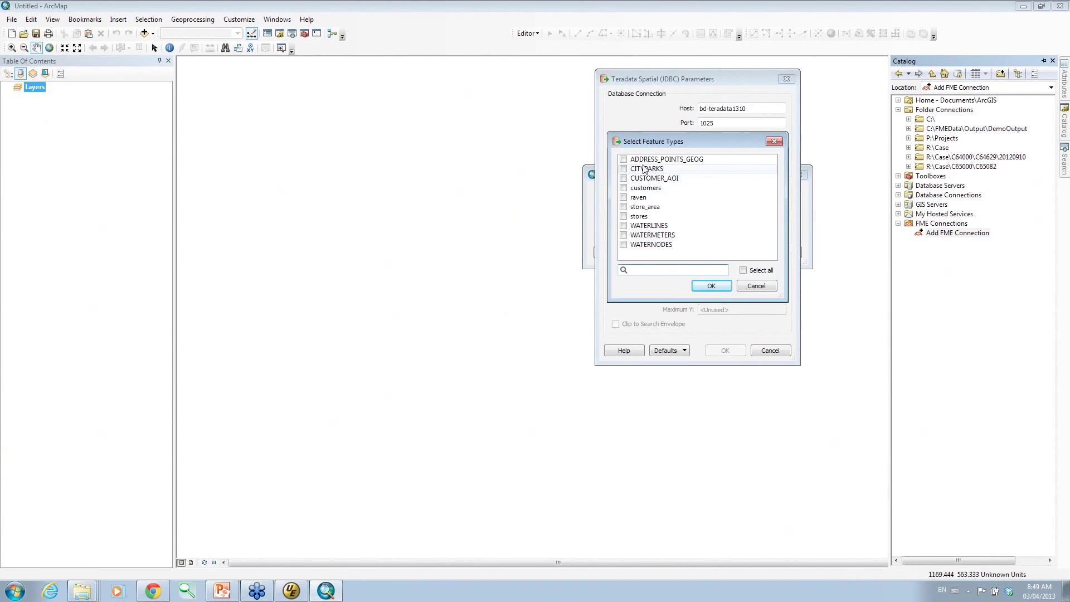
click(624, 168)
click(712, 286)
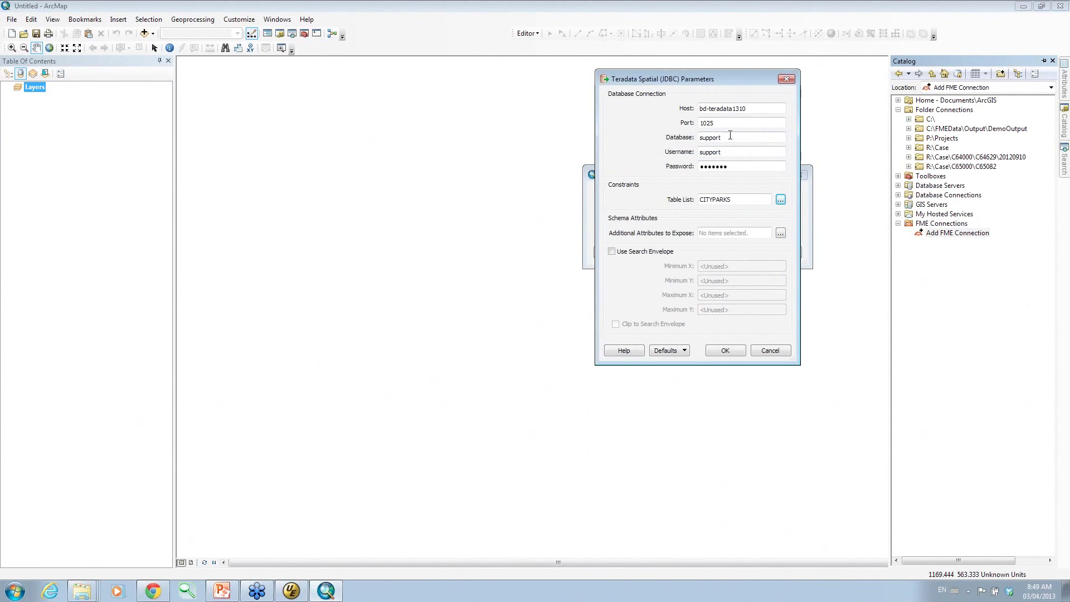
click(725, 350)
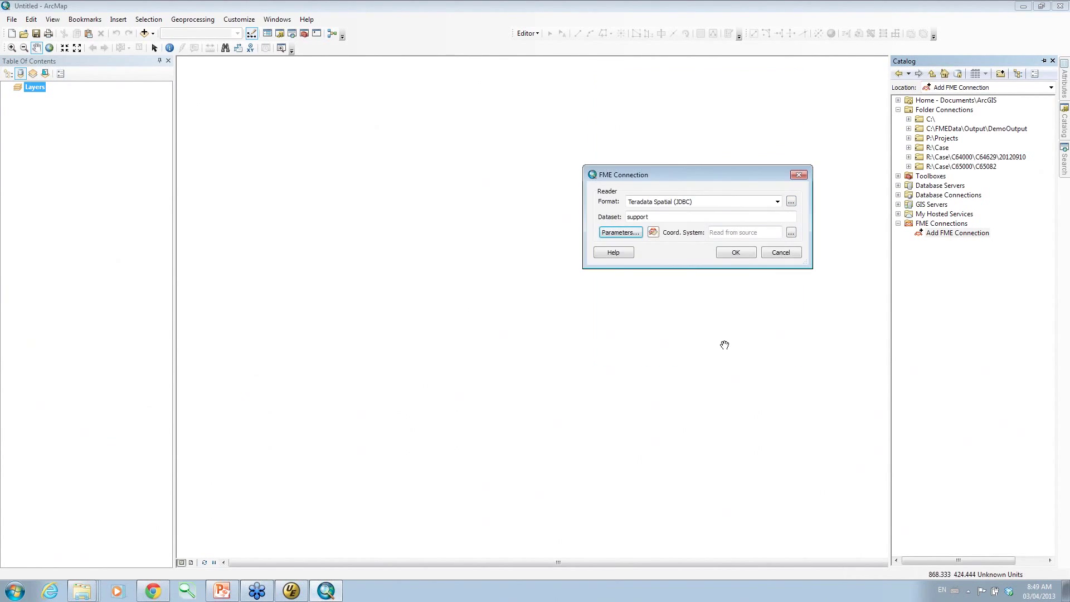
click(744, 252)
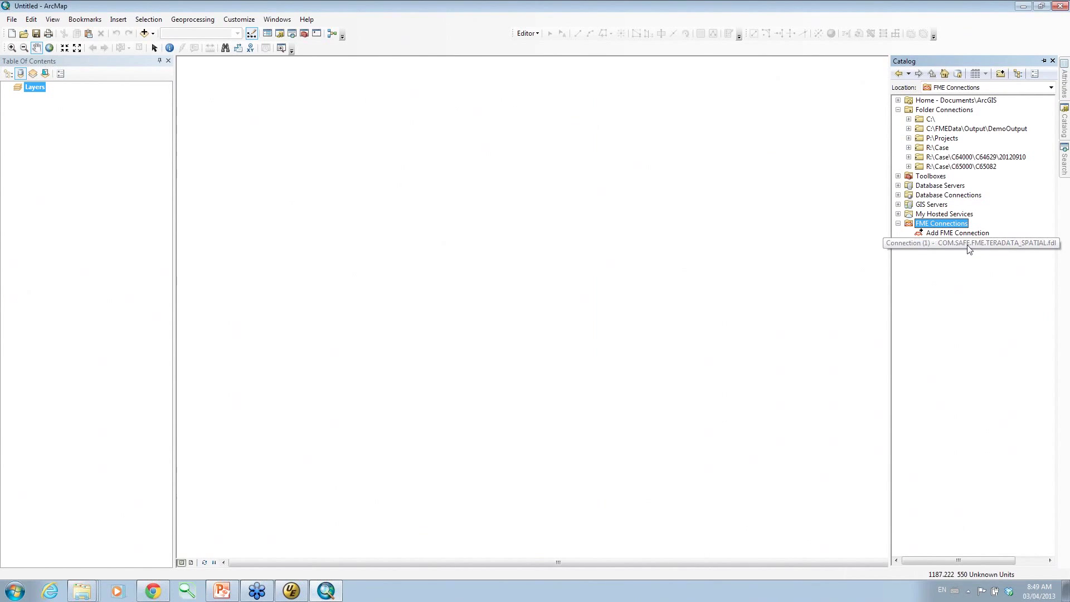
Add Connection (1) to the map, showing CITYPARKS NoGeometry, Point, Line and Polygon layers.
drag(970, 245, 647, 251)
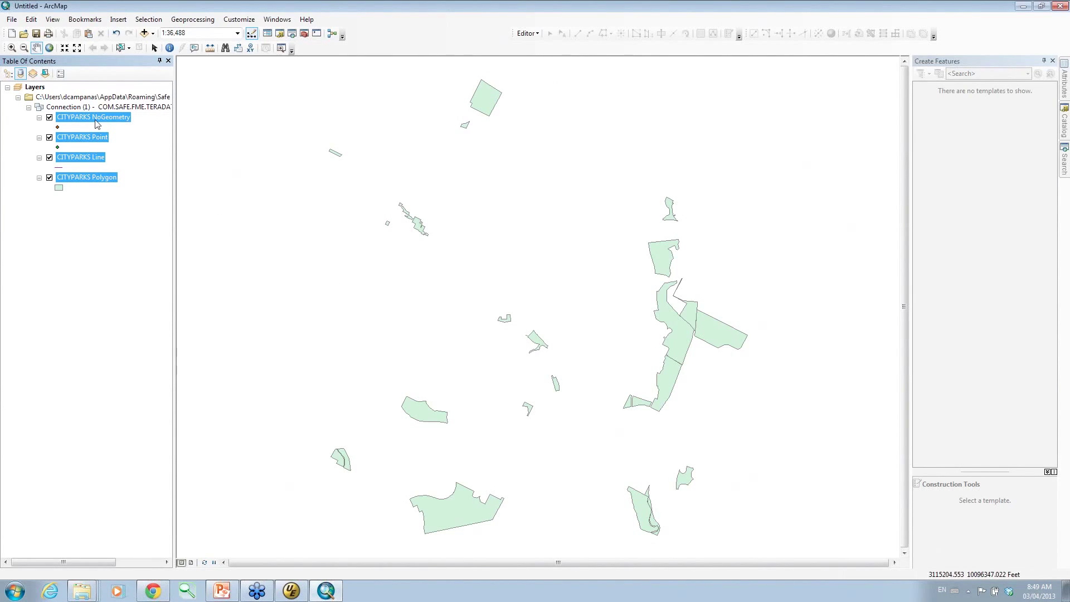
click(128, 136)
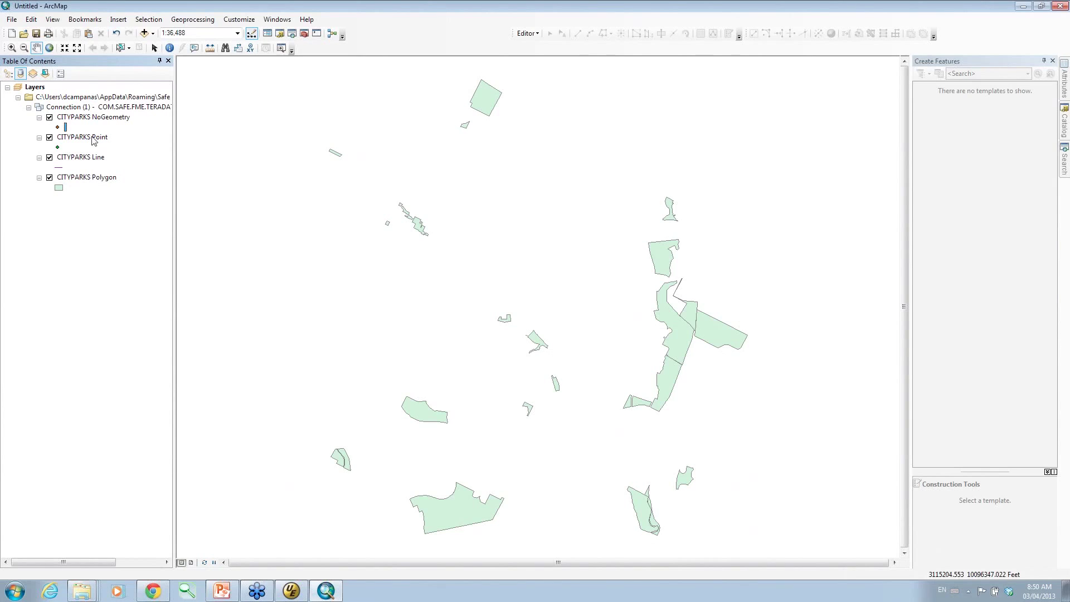
click(93, 118)
Remove the CITYPARKS NoGeometry, Point and Line layers from the map.
right_click(93, 120)
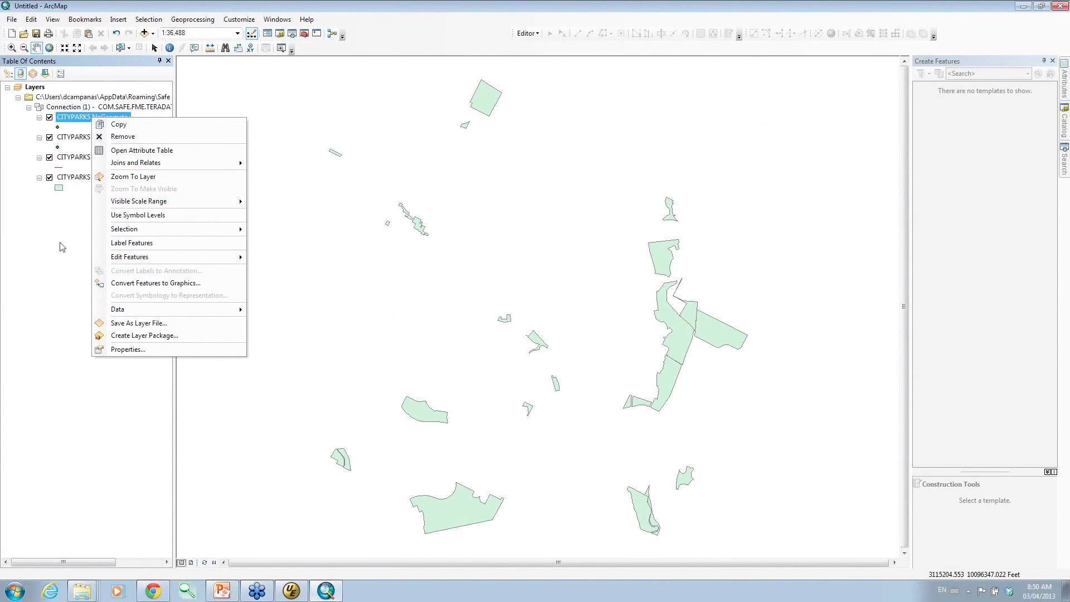
click(118, 137)
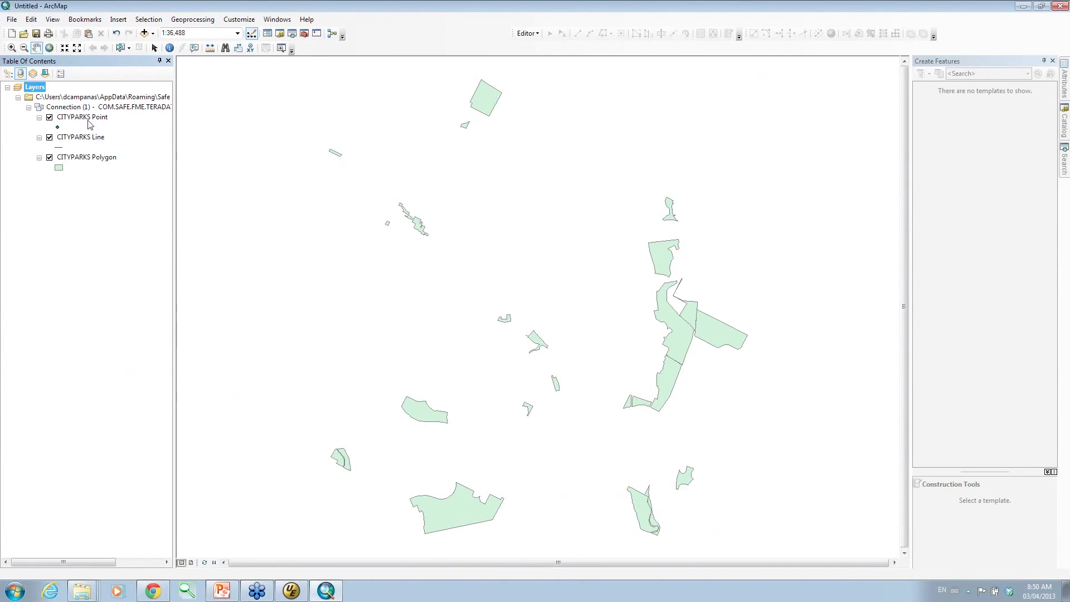
right_click(88, 117)
click(108, 136)
right_click(95, 117)
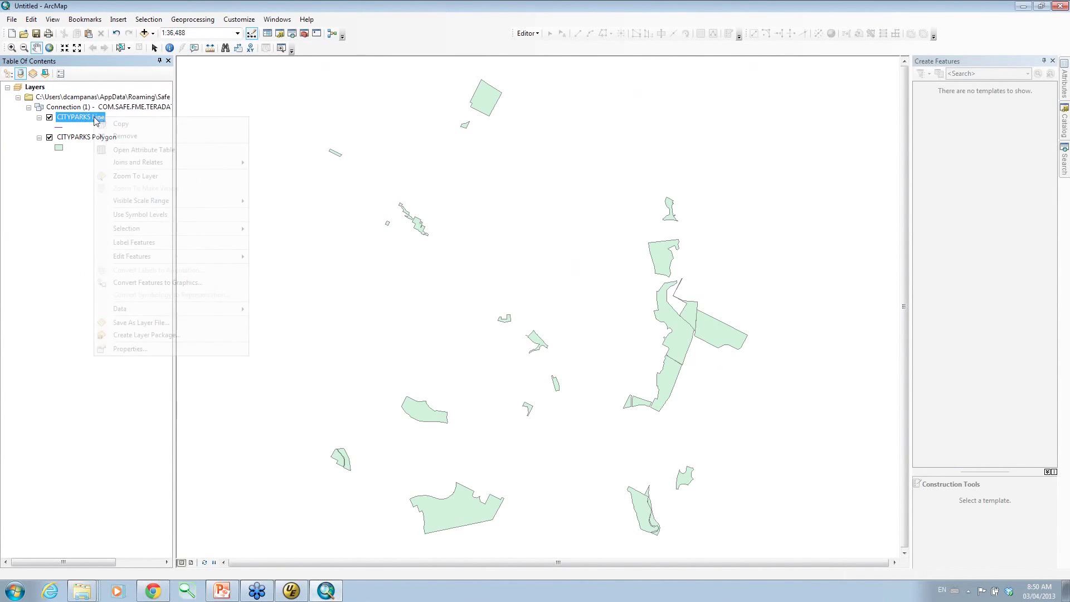
click(106, 137)
Try editing CITYPARKS Polygon and dismiss the non-editable workspace error.
click(89, 118)
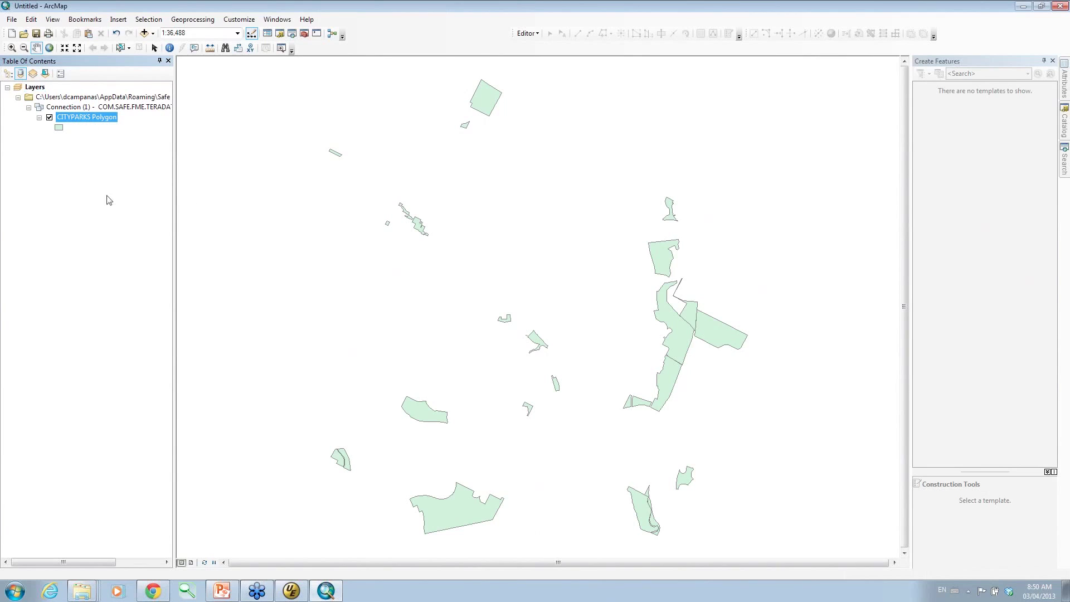
click(527, 33)
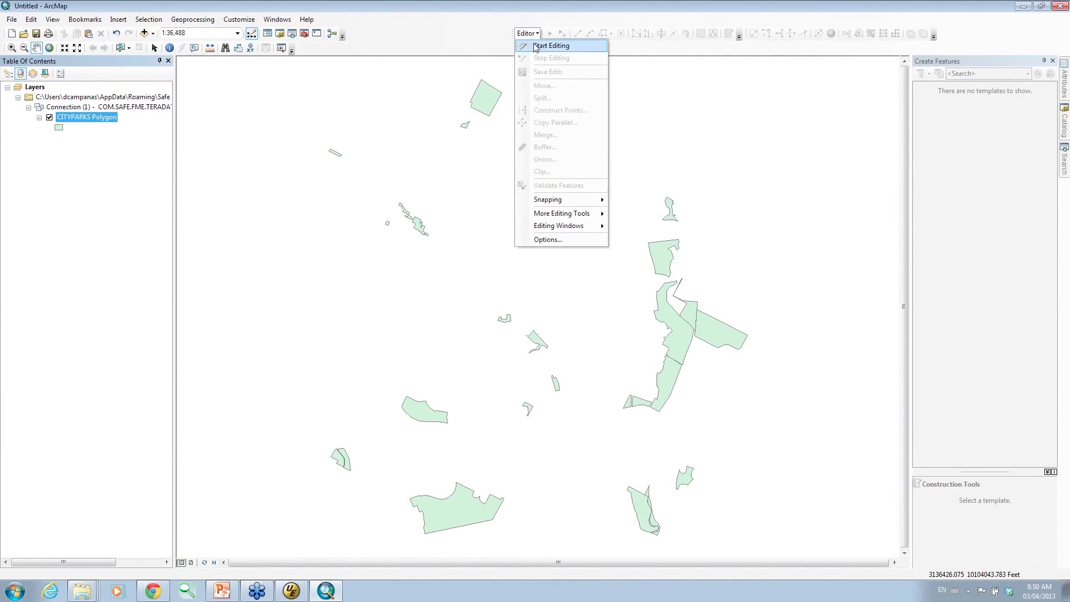
click(549, 45)
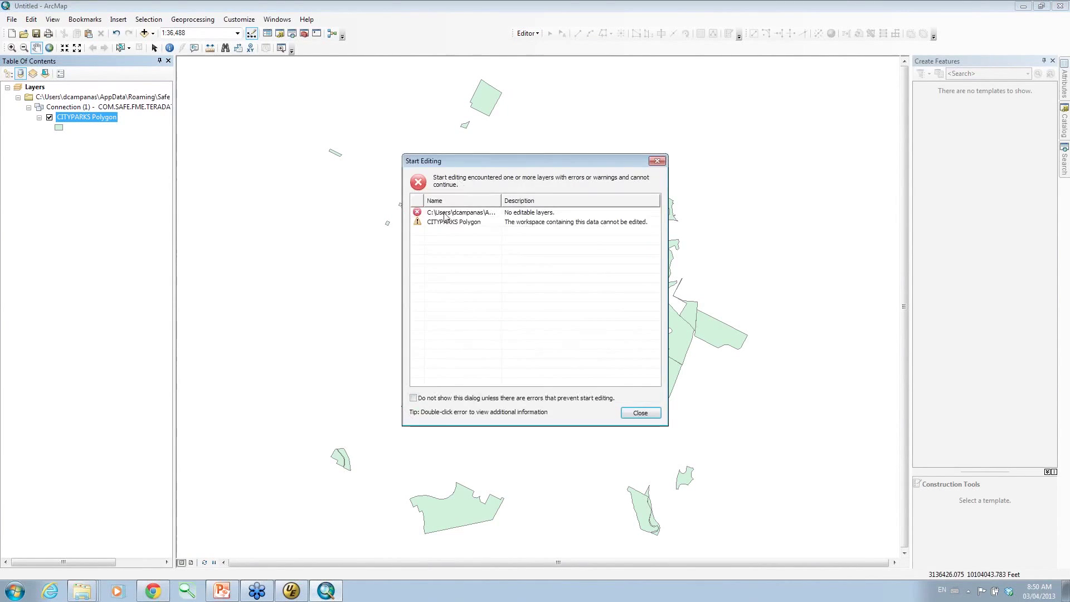
click(638, 413)
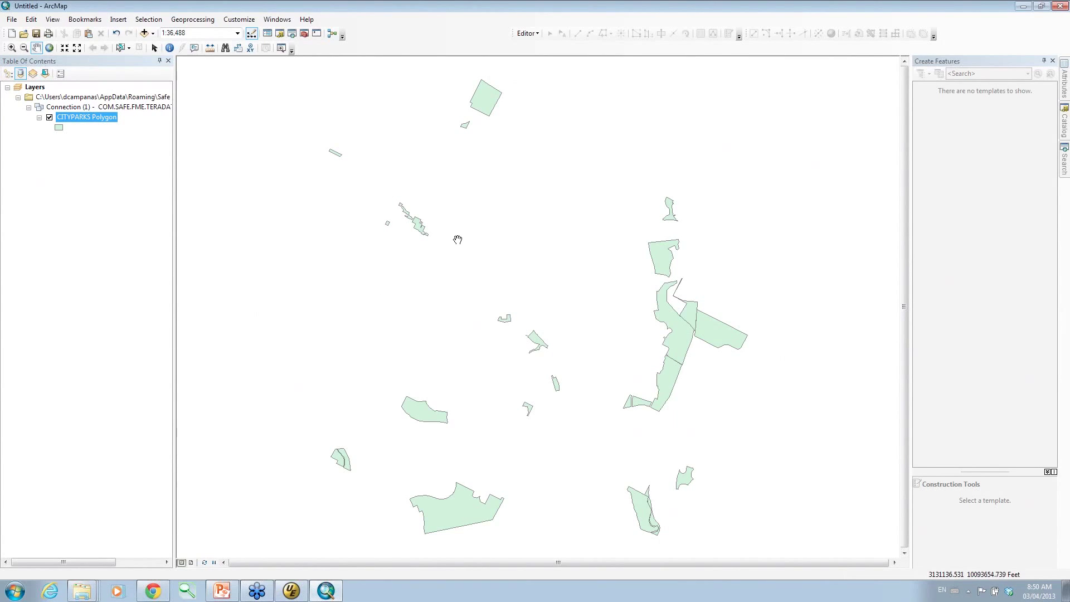
Export CITYPARKS Polygon over the parks feature class in parks.gdb and add it to the map.
right_click(94, 118)
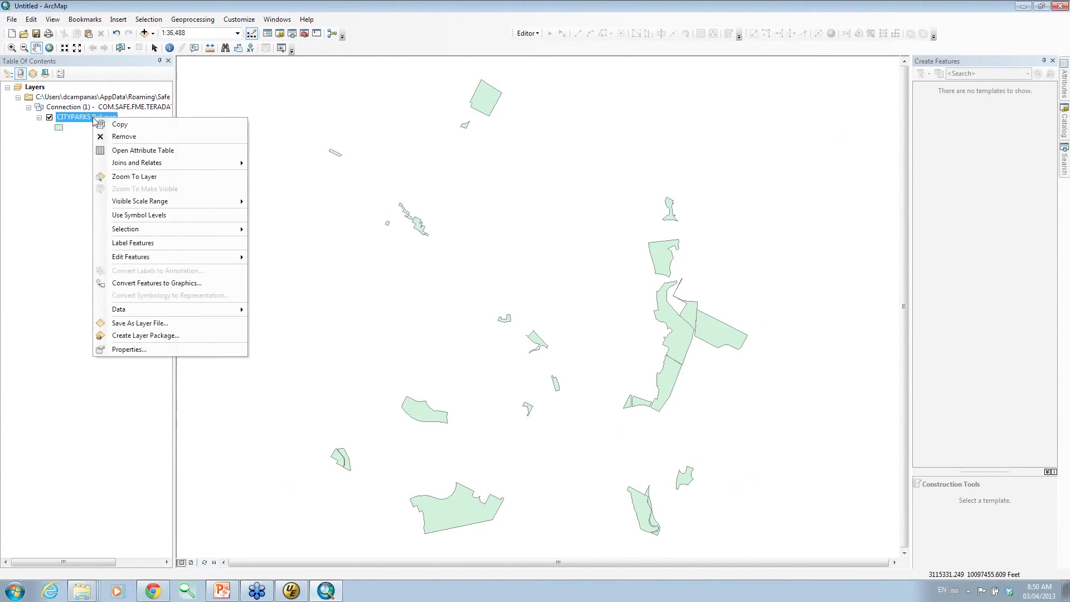
mouse_move(122, 310)
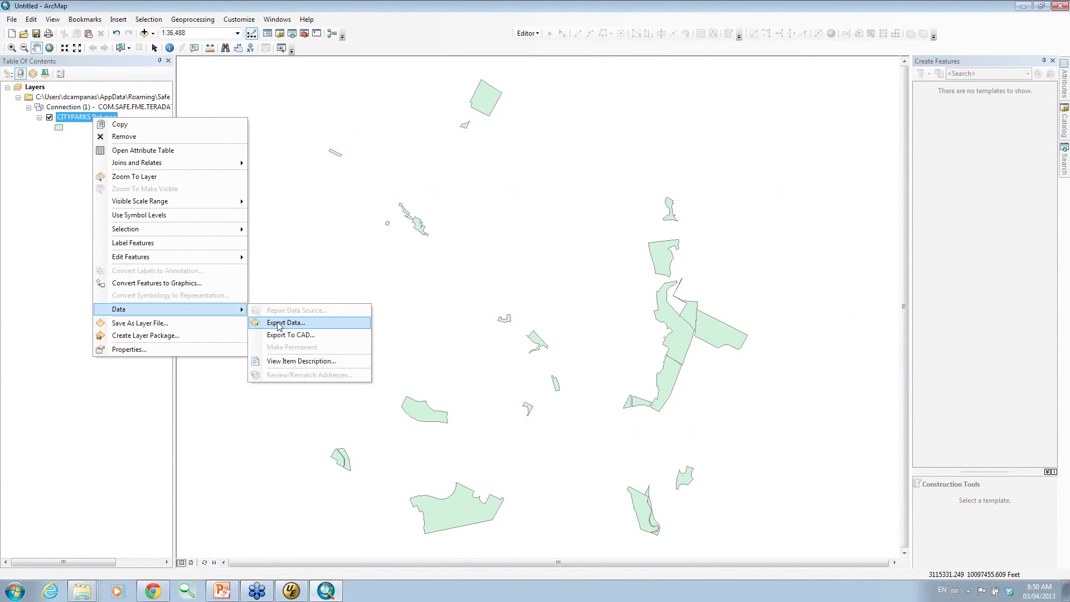
click(279, 324)
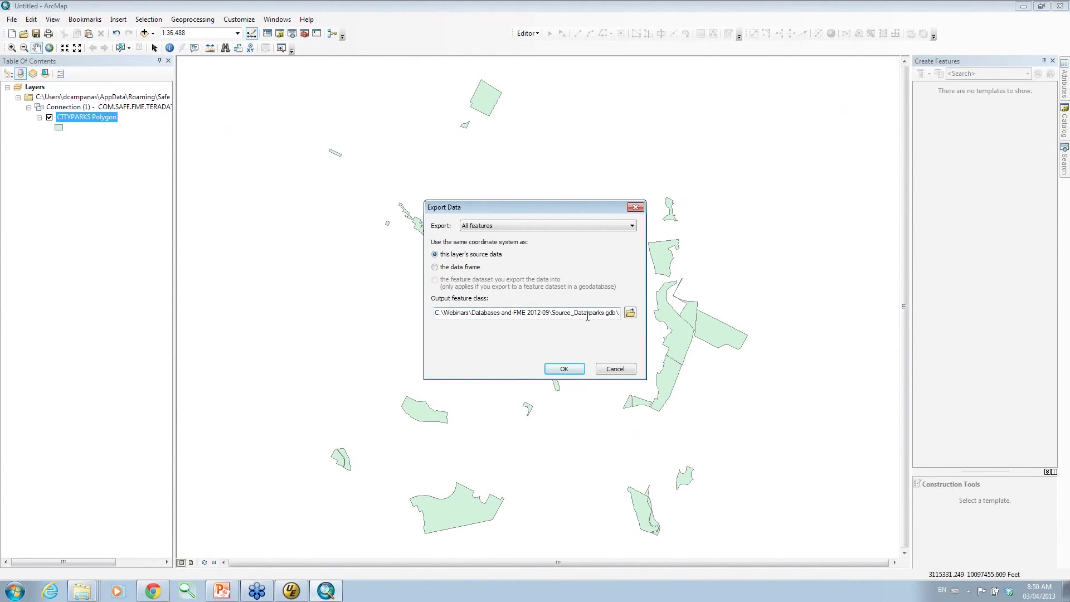
click(630, 313)
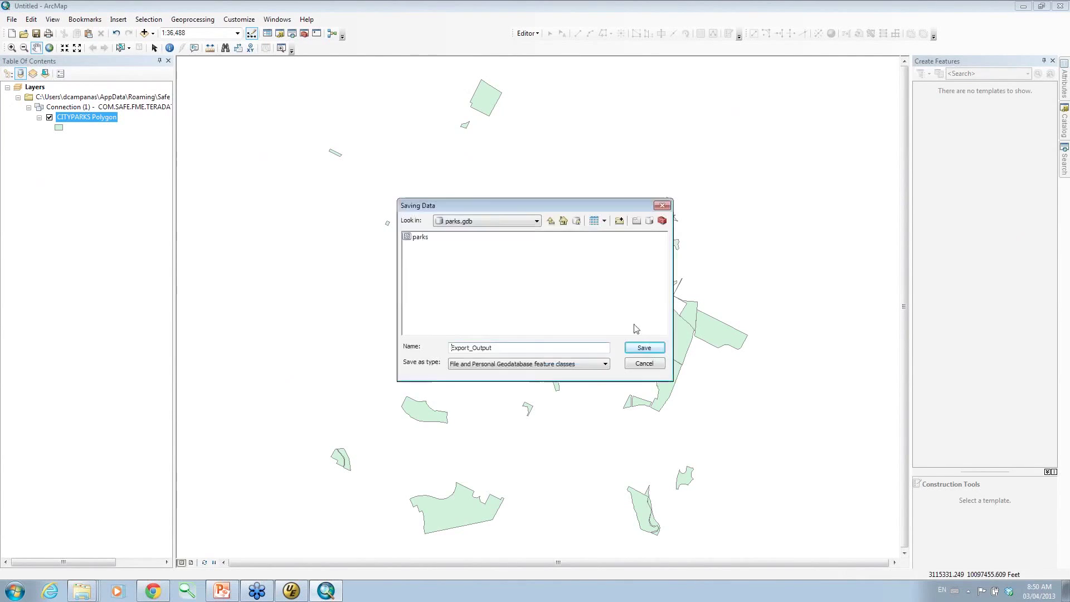
click(423, 240)
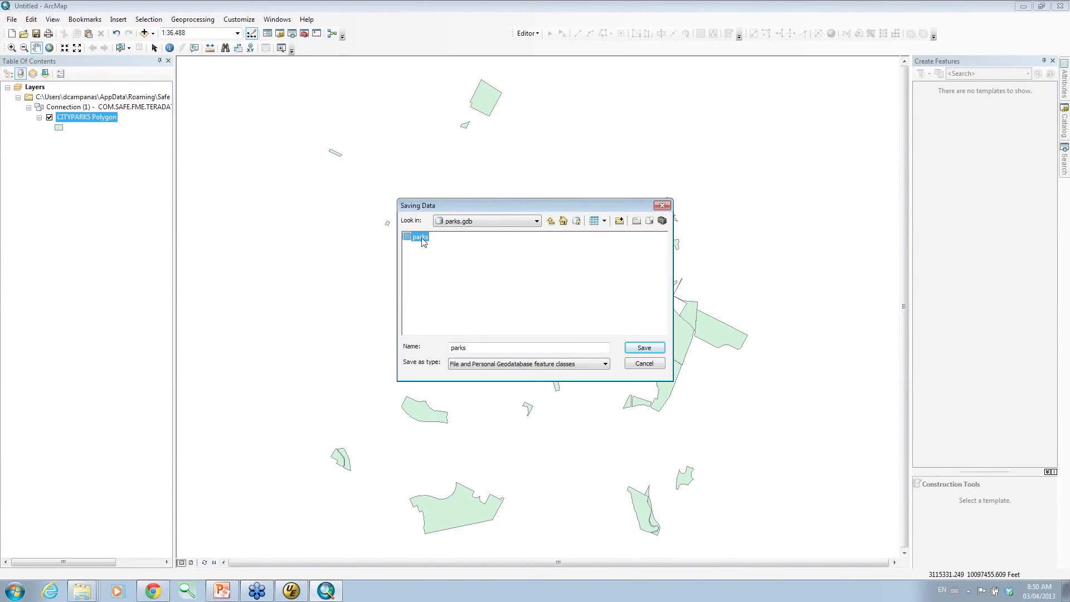
click(640, 351)
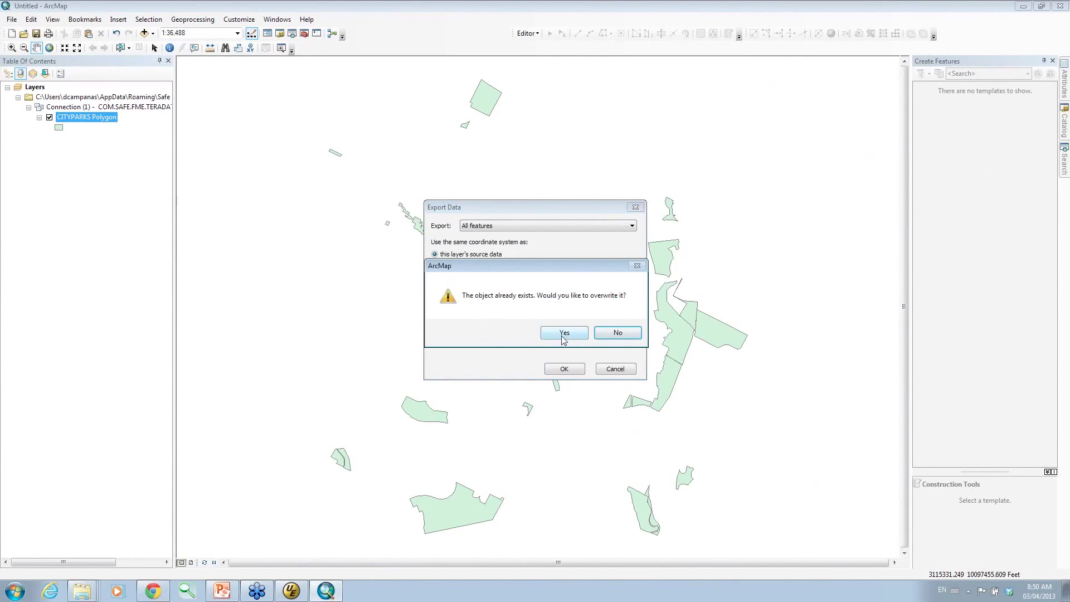
click(564, 334)
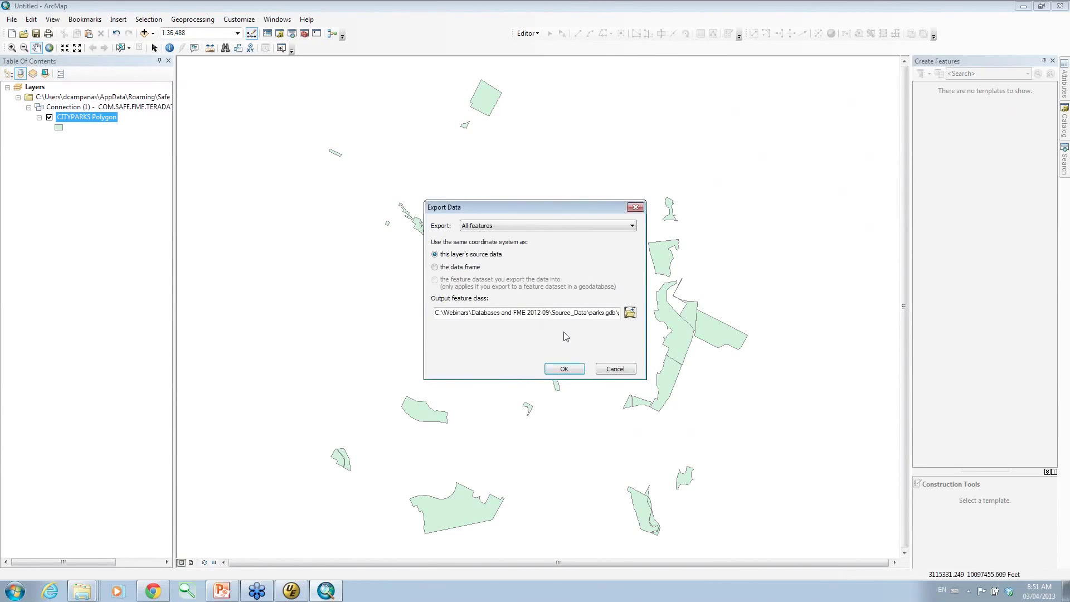
click(564, 368)
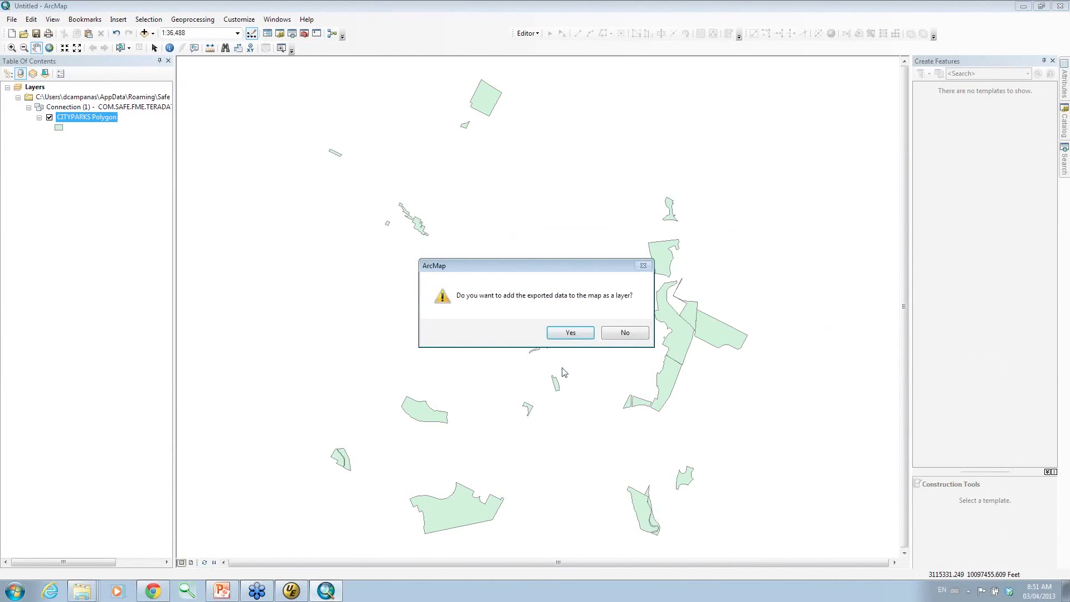
click(571, 332)
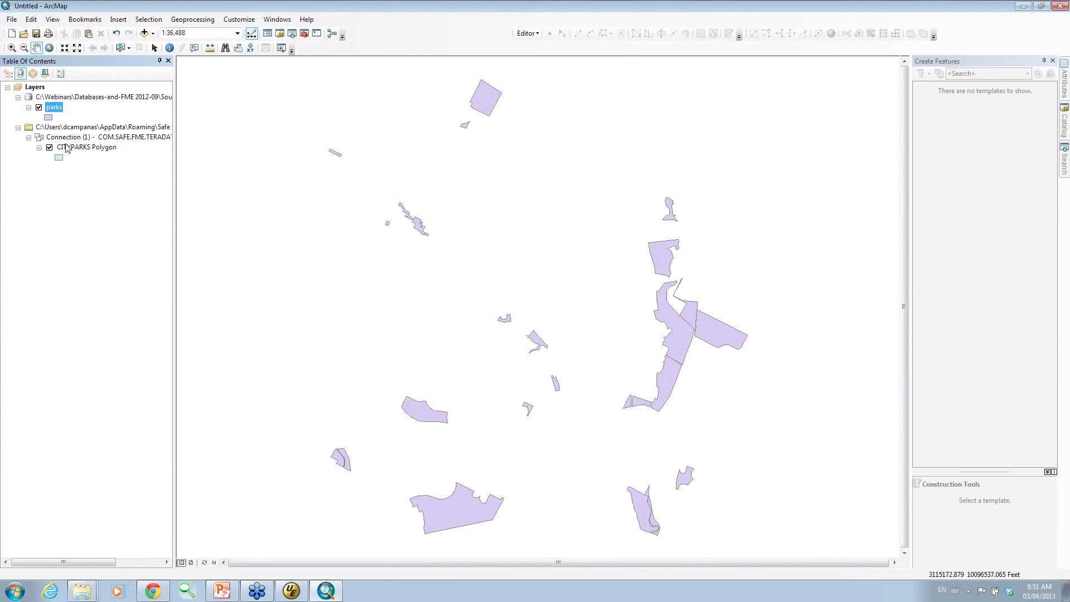
Remove CITYPARKS Polygon so only parks remains, and start an edit session on it.
click(66, 140)
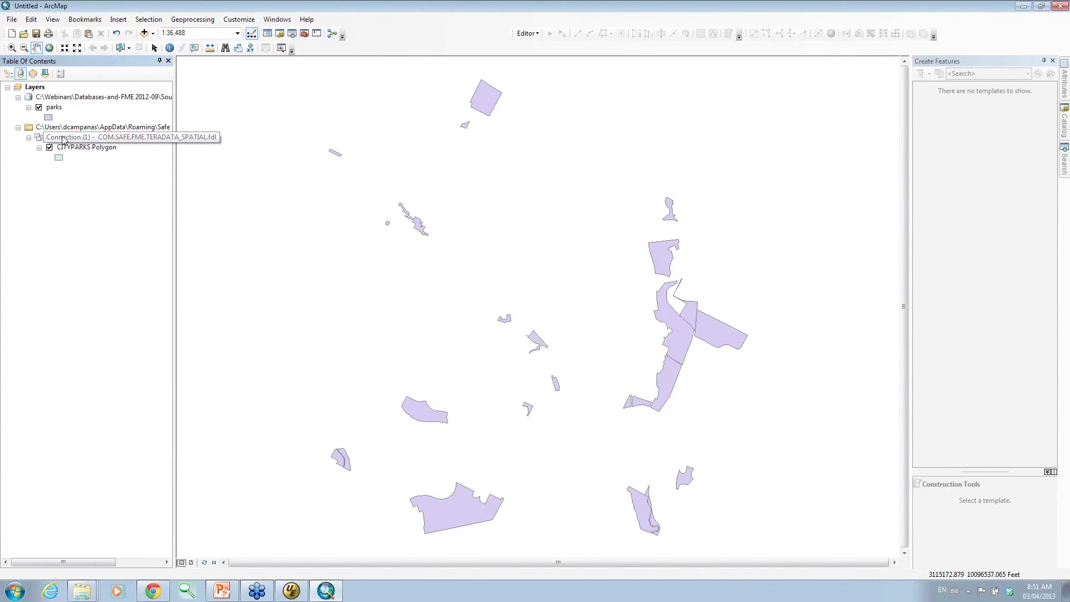
right_click(66, 146)
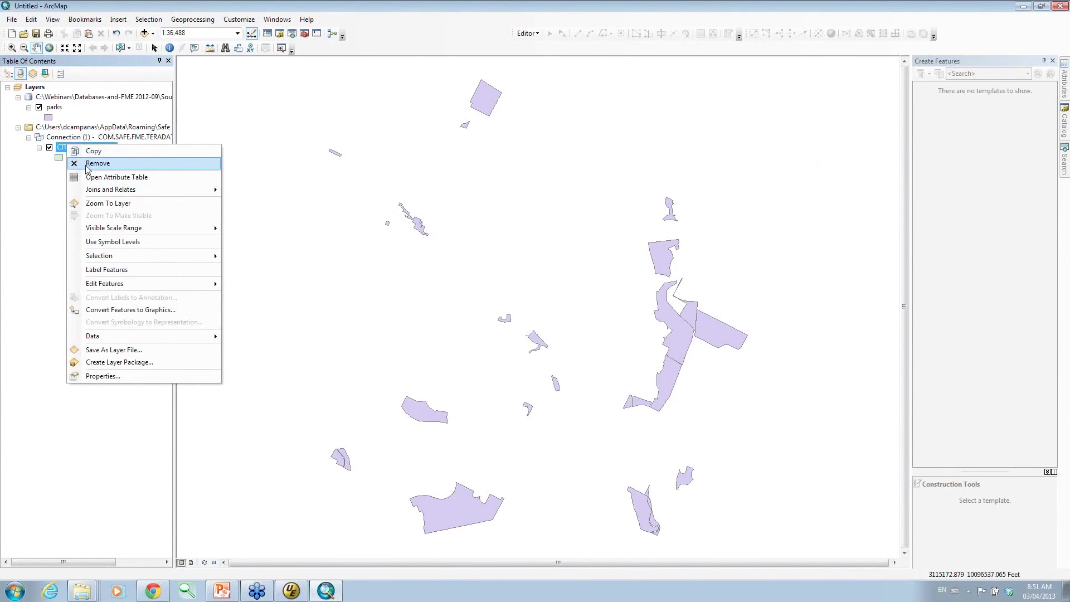
click(87, 167)
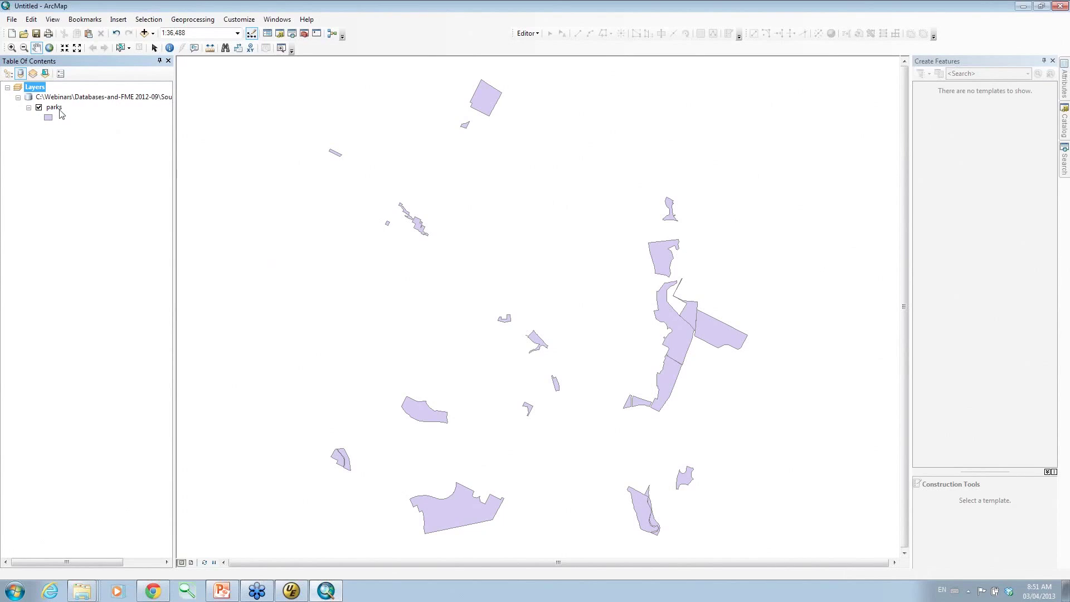
click(528, 33)
click(547, 44)
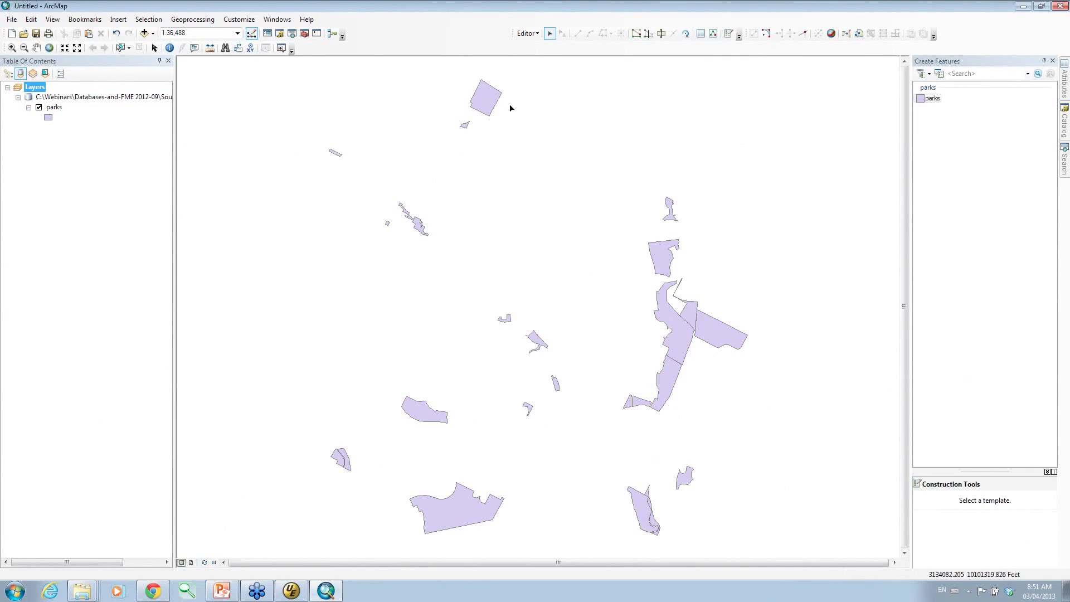
scroll(491, 109, up, 1)
Change Little Walnut Creek's alternative_name from 52 to 'da', then clear the selection.
scroll(484, 95, down, 8)
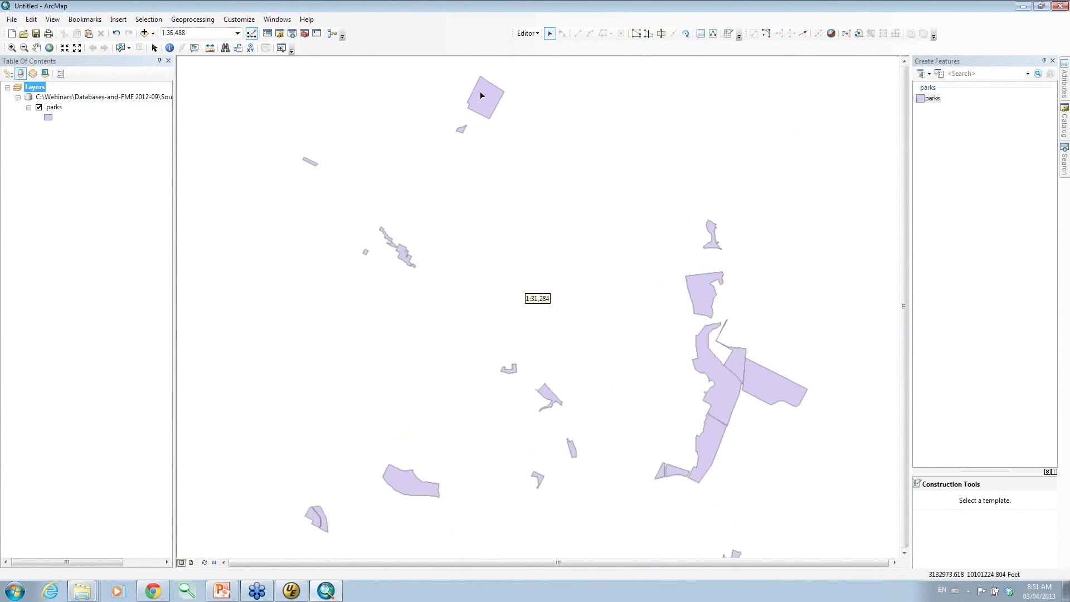
scroll(484, 98, down, 6)
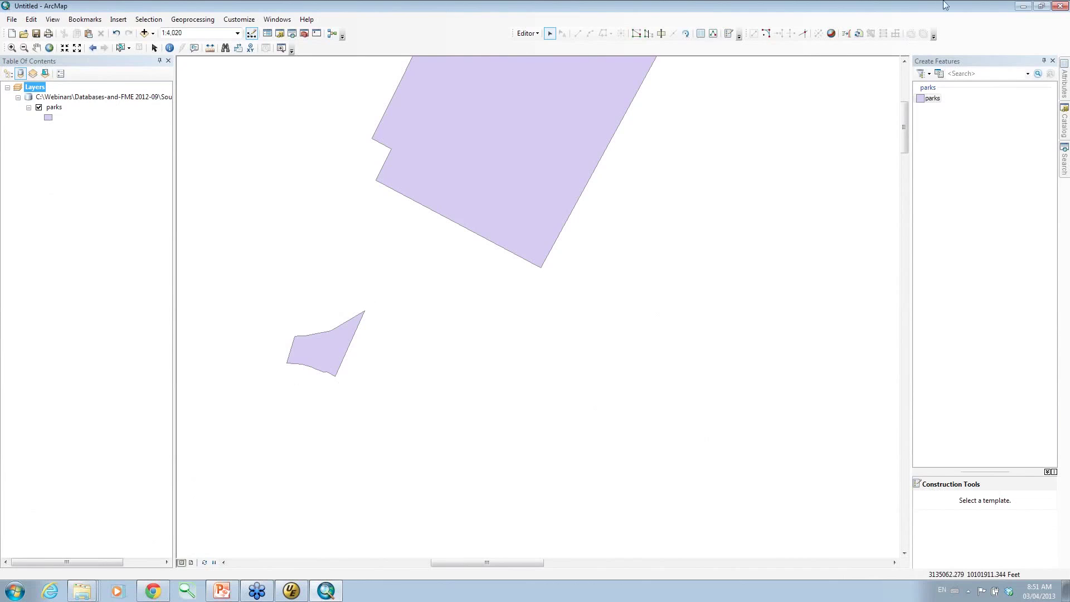
click(334, 342)
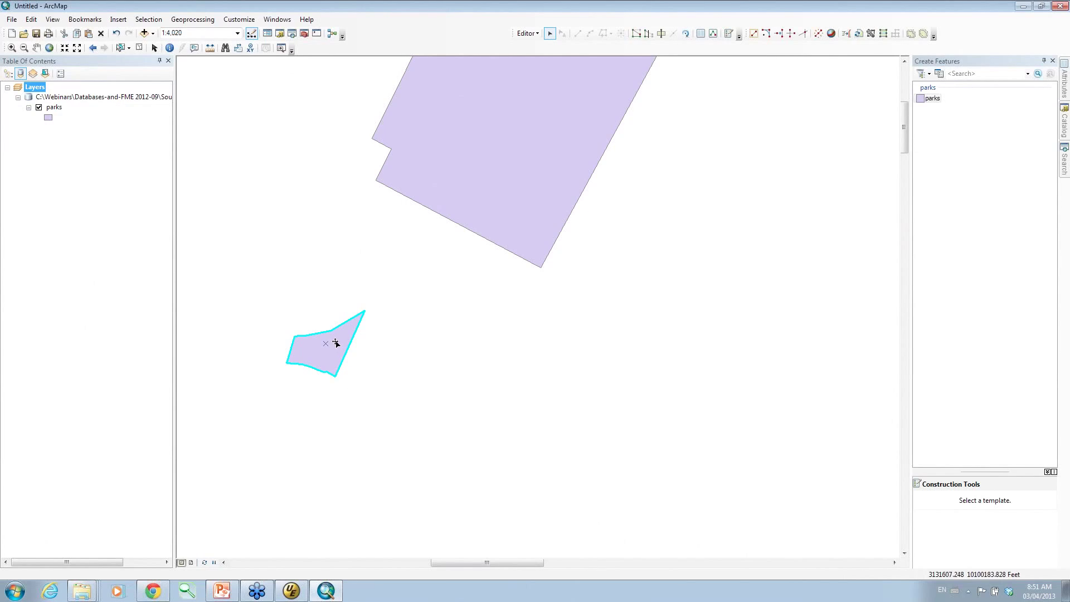
click(701, 35)
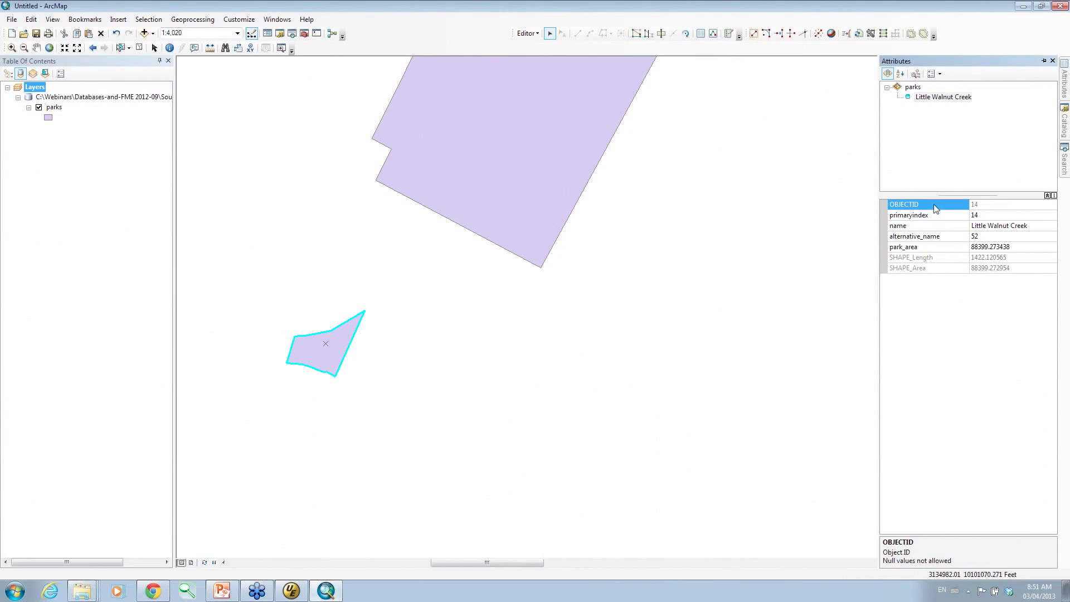
click(985, 236)
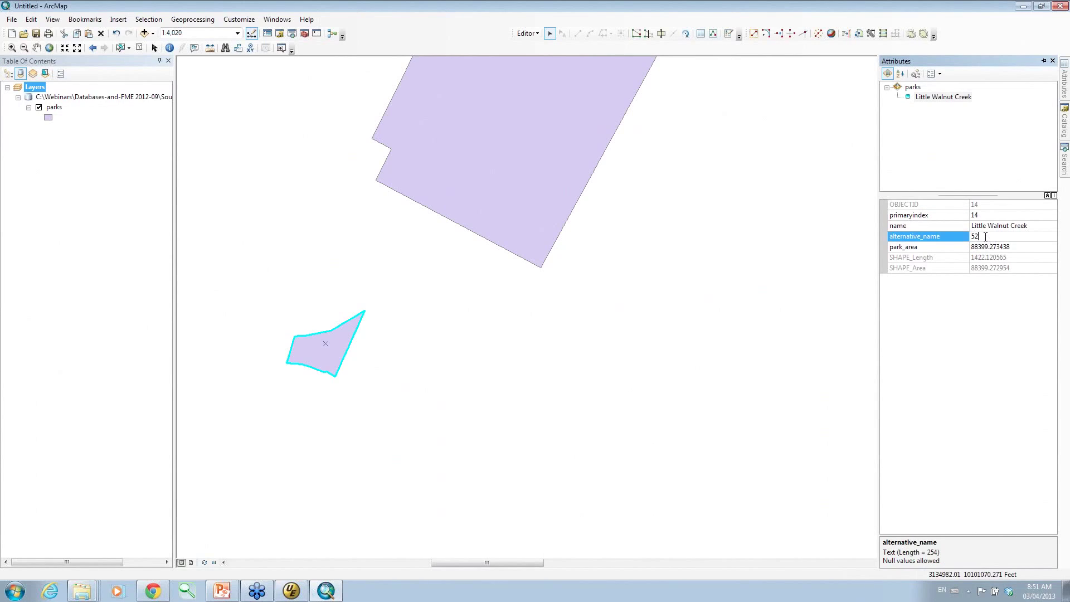
drag(986, 237, 970, 237)
text(dave)
click(1000, 229)
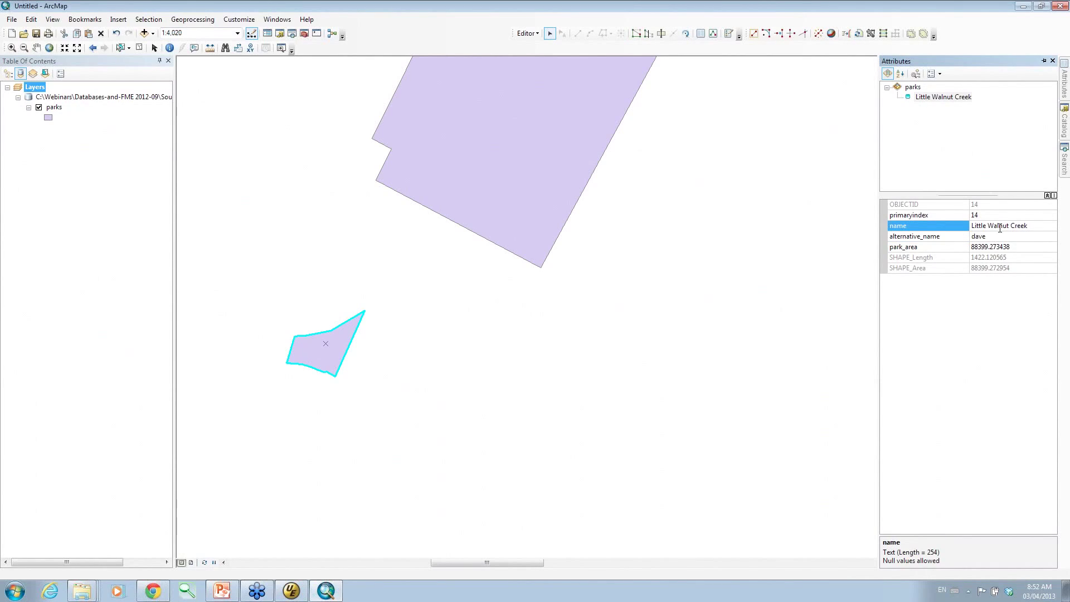
click(333, 287)
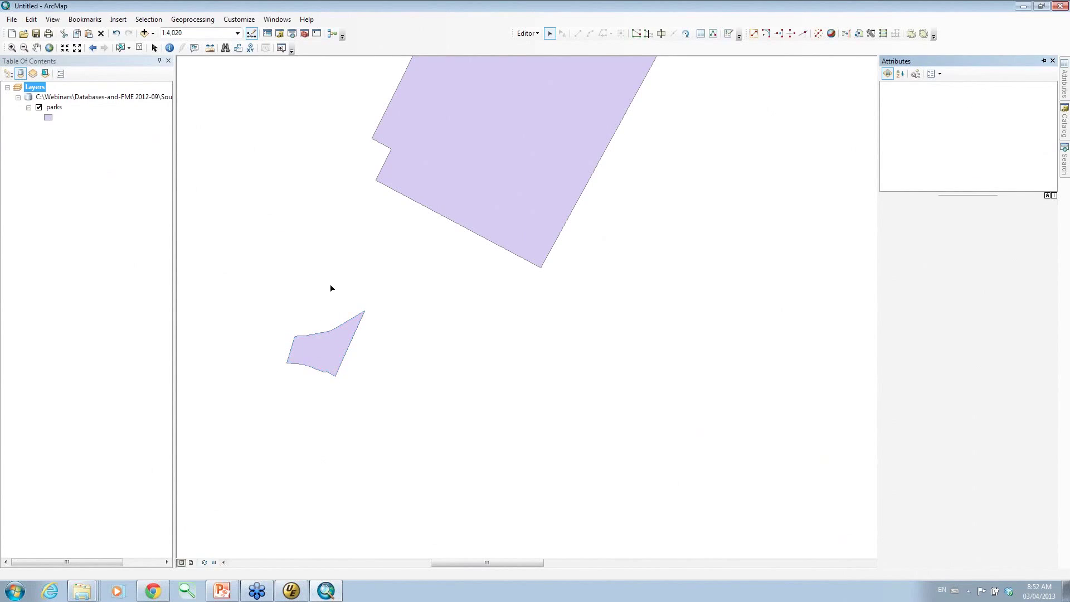
Drag the large park polygon's bottom corner down-right and finish the reshape.
click(320, 350)
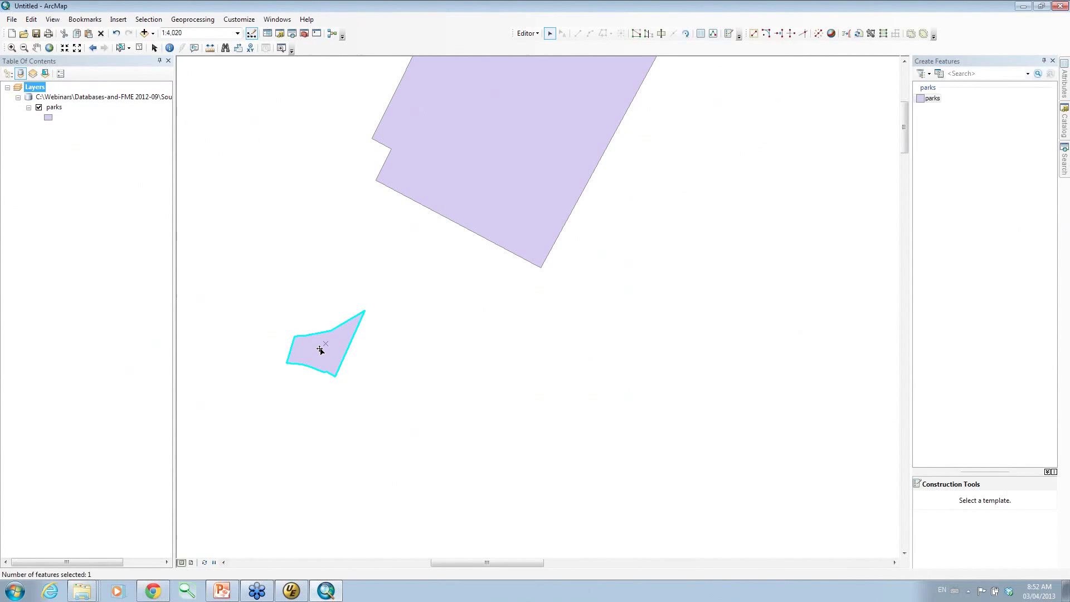
click(701, 33)
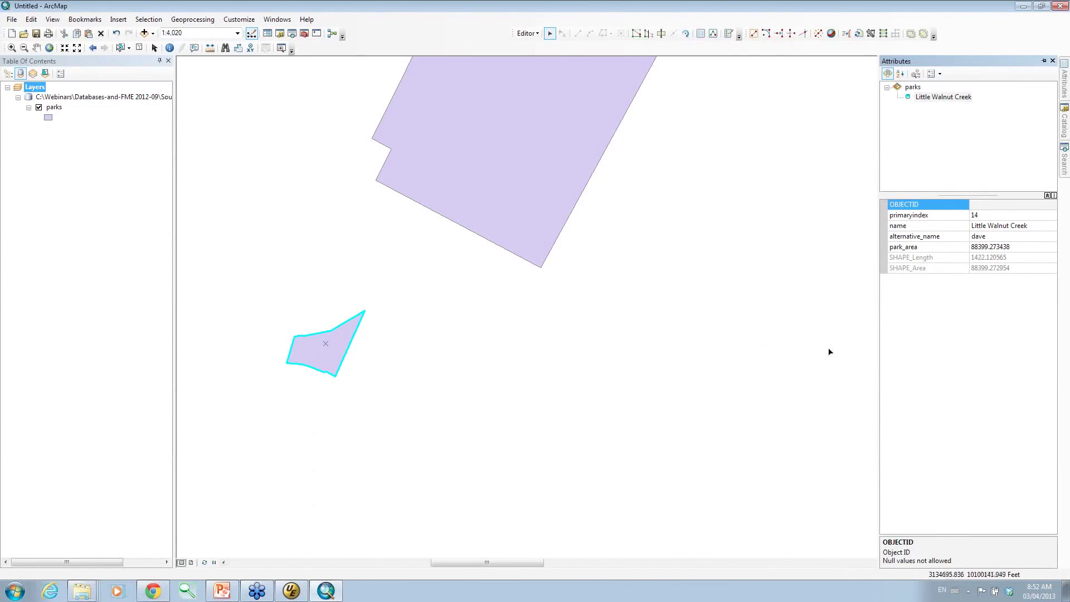
click(523, 213)
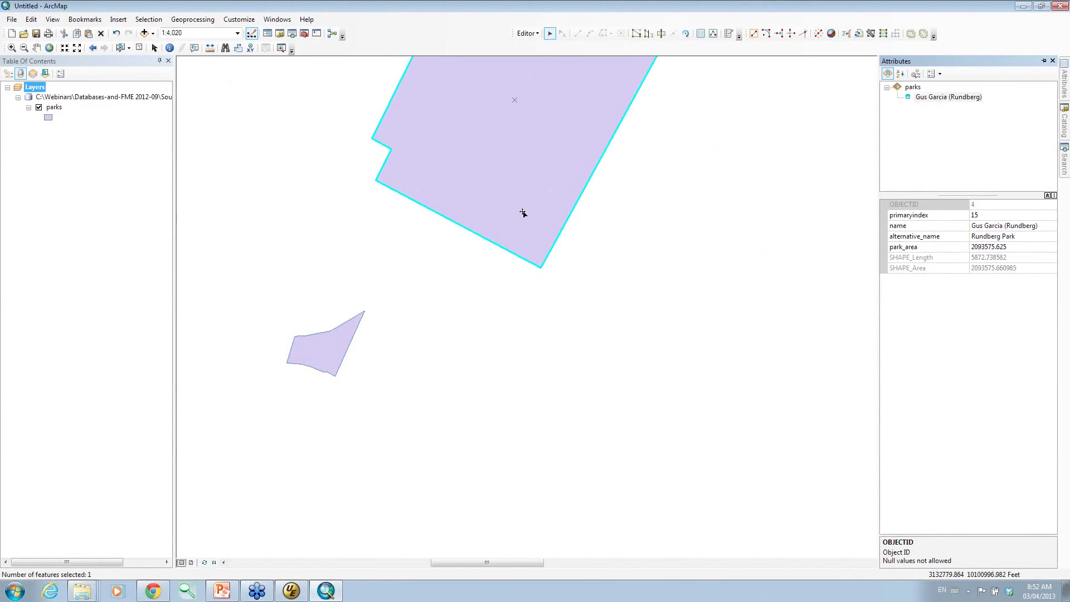
click(637, 34)
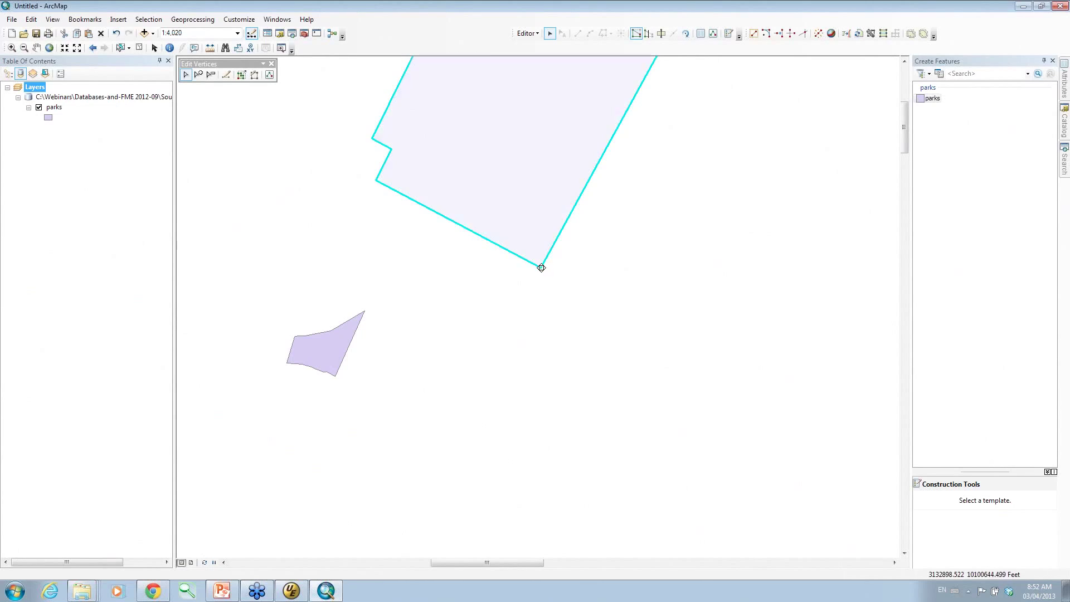
drag(541, 267, 562, 311)
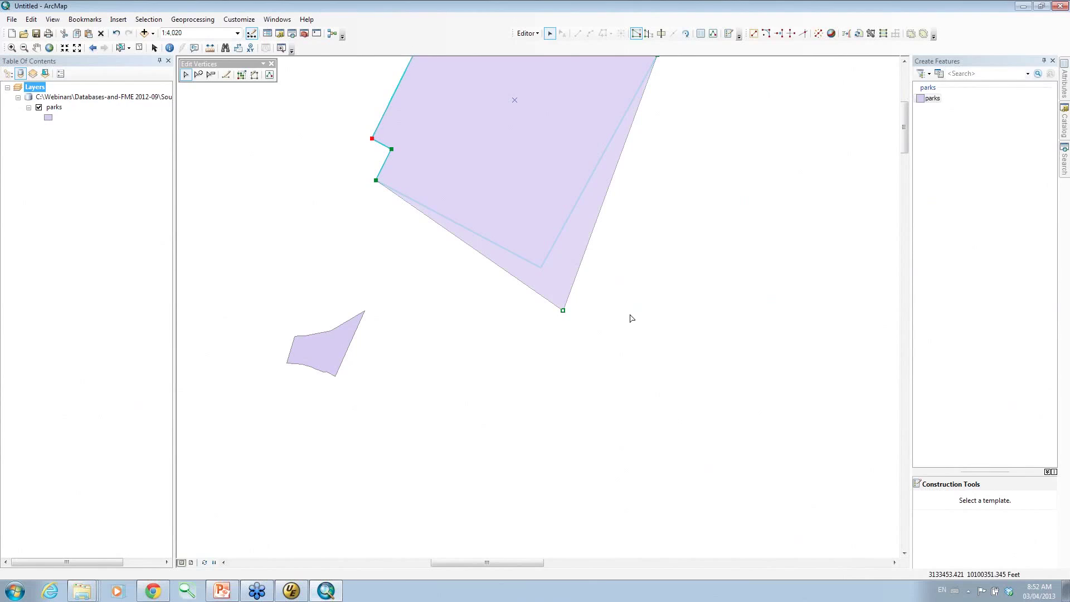
click(631, 318)
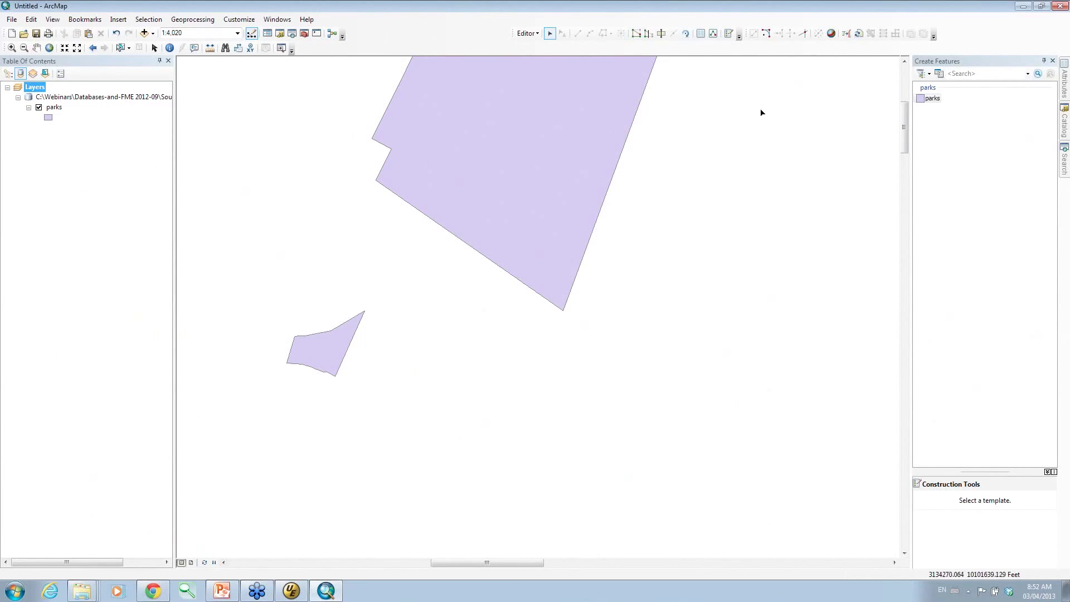
Stop the edit session, save the park edits, and close ArcMap.
click(532, 35)
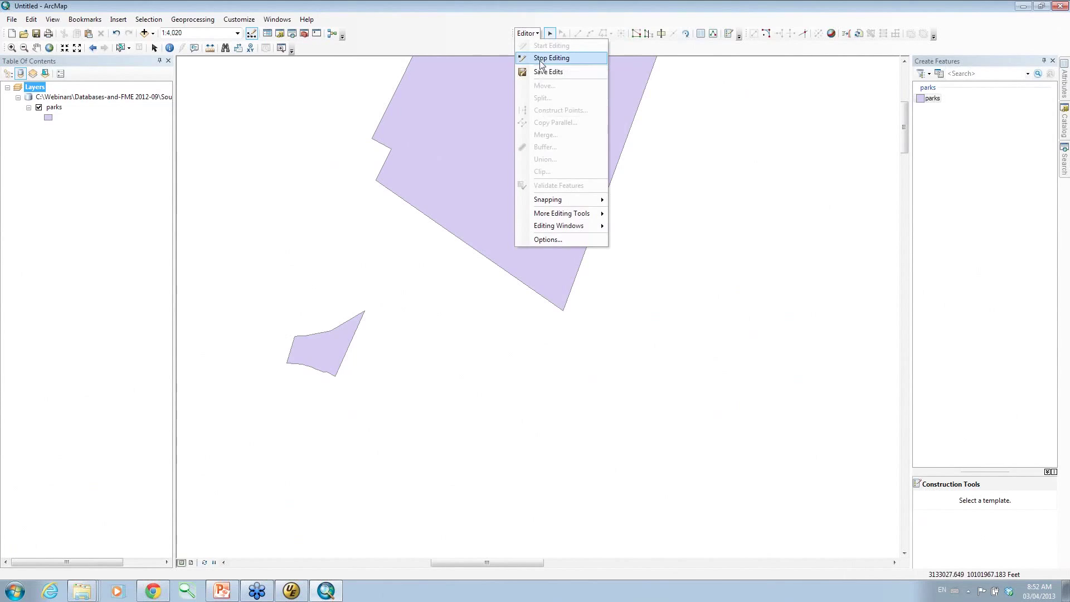
click(539, 59)
click(493, 329)
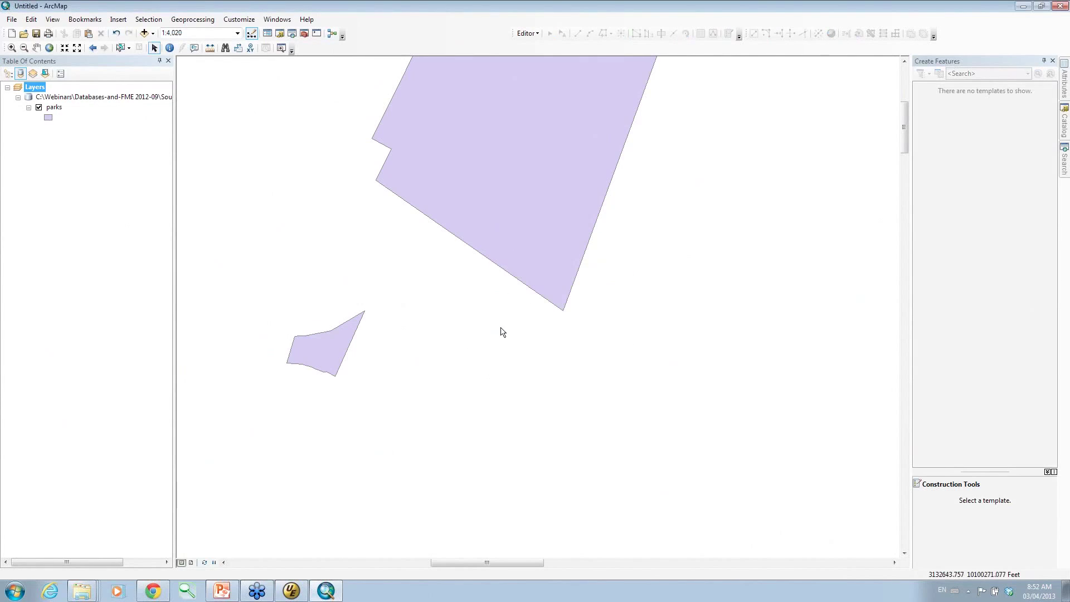
click(1061, 7)
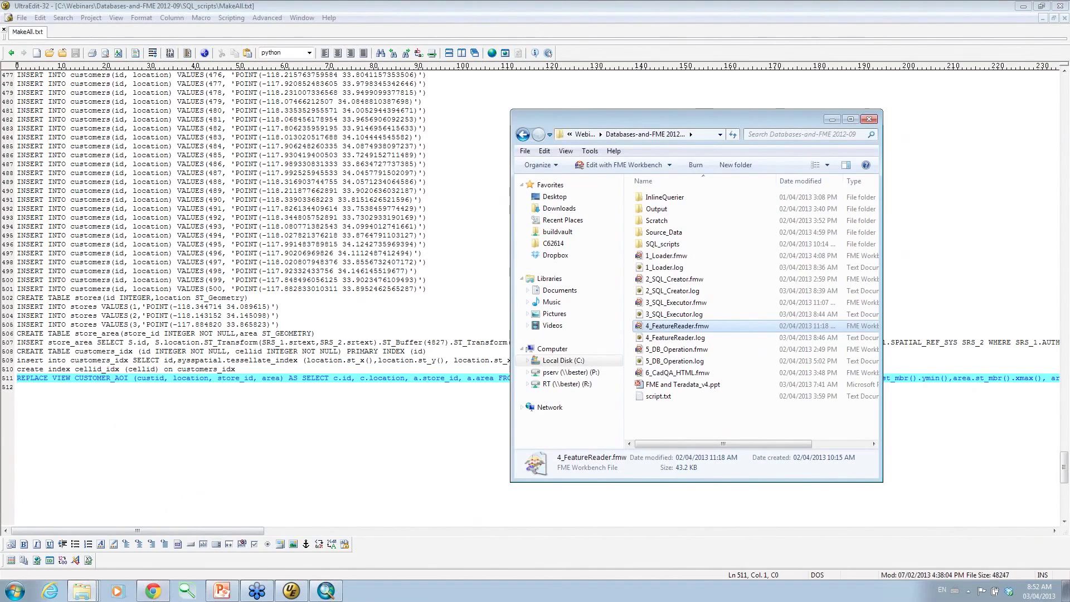
Launch FME Workbench, open 5_DB_Operation.fmw, and move the 'Insert updated parks here' note lower.
click(15, 590)
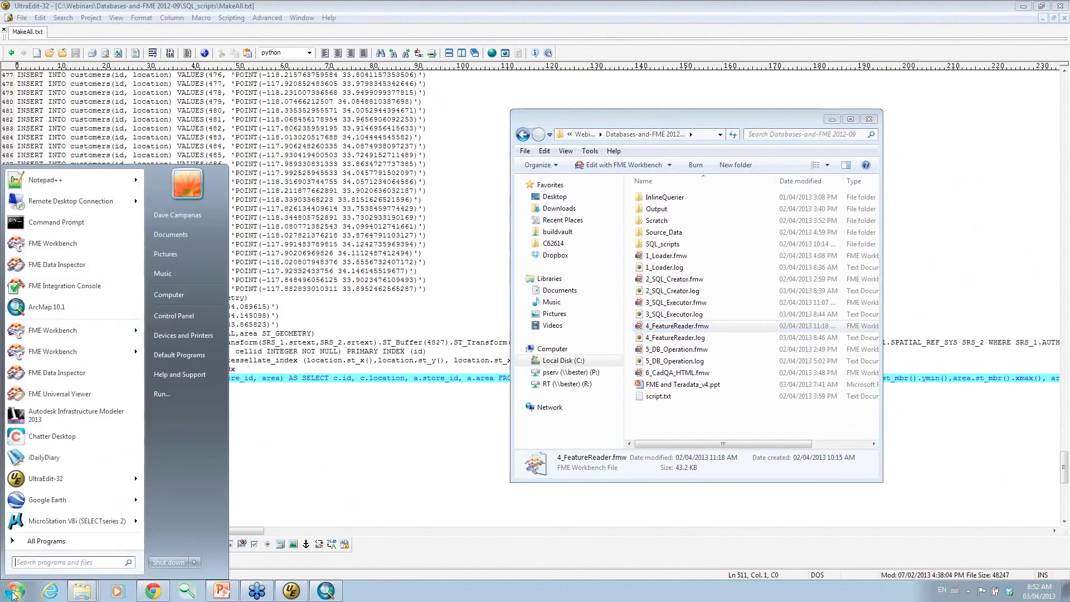
click(52, 243)
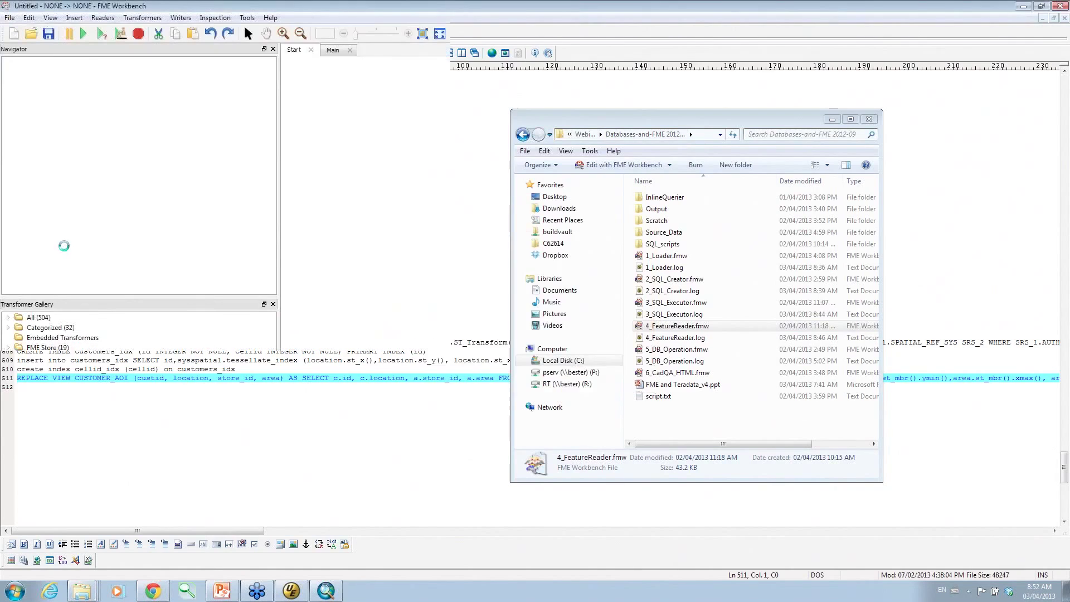
click(326, 245)
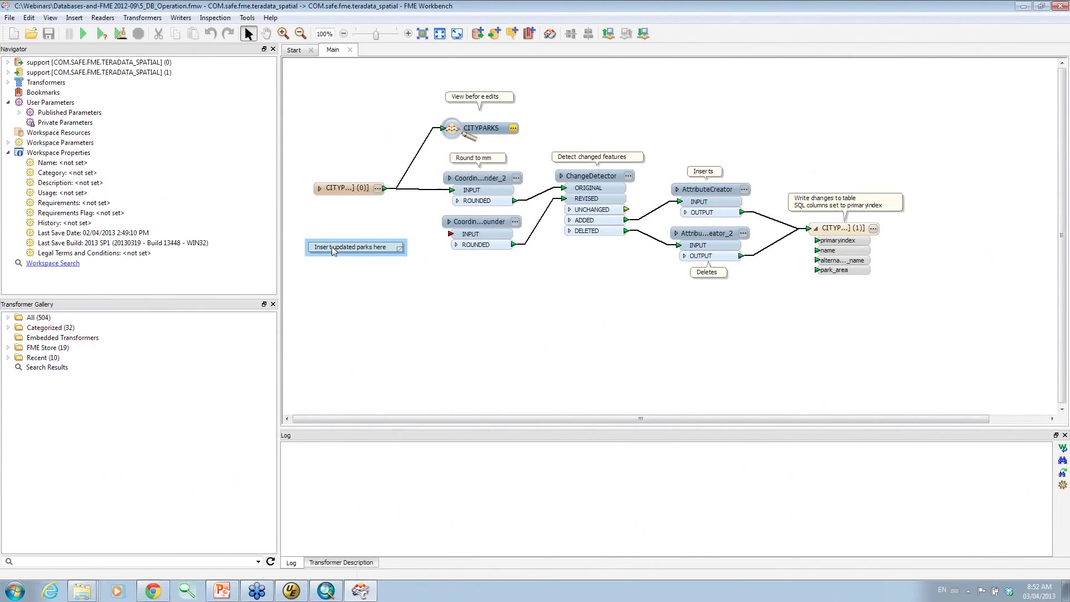
mouse_move(326, 248)
mouse_down()
mouse_move(329, 313)
mouse_move(328, 297)
mouse_up()
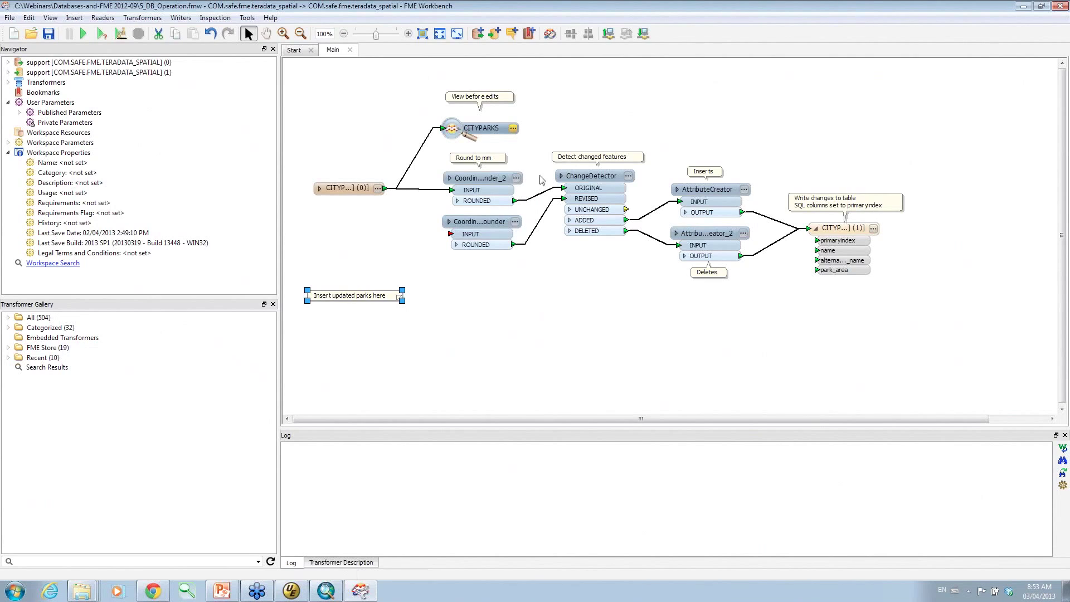
click(74, 594)
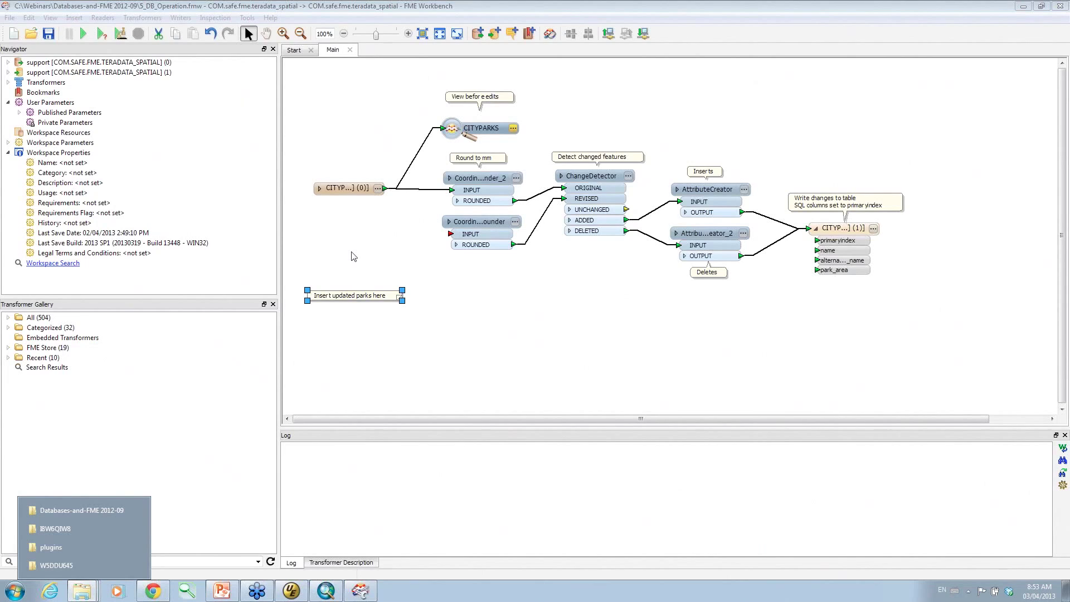
Drag parks.gdb from the Source_Data folder onto the canvas and add it as a File Geodatabase reader.
click(64, 510)
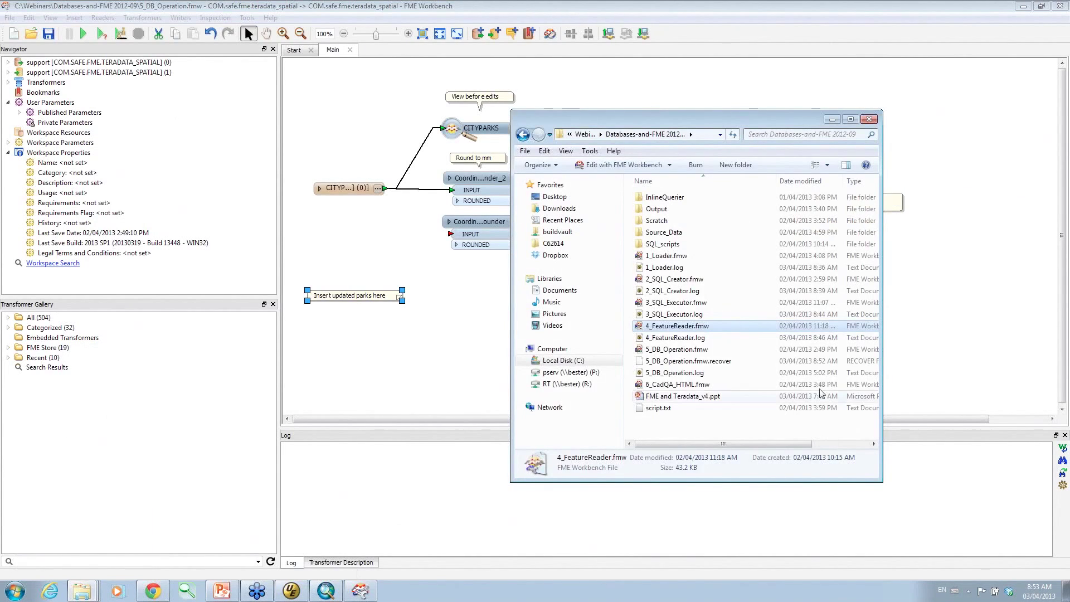
click(664, 210)
double_click(666, 231)
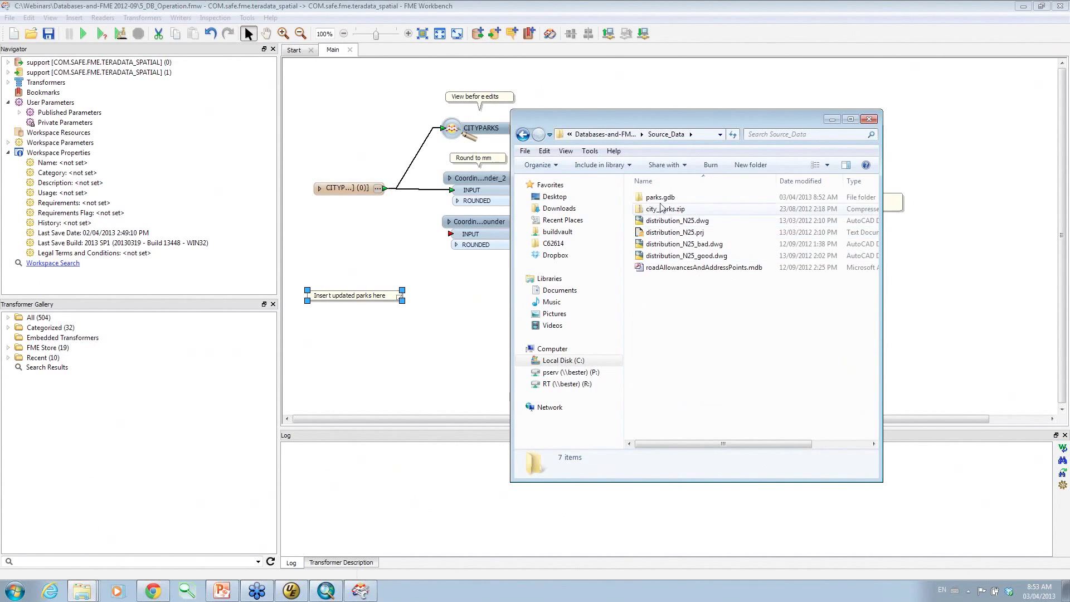
drag(661, 201, 433, 341)
click(422, 374)
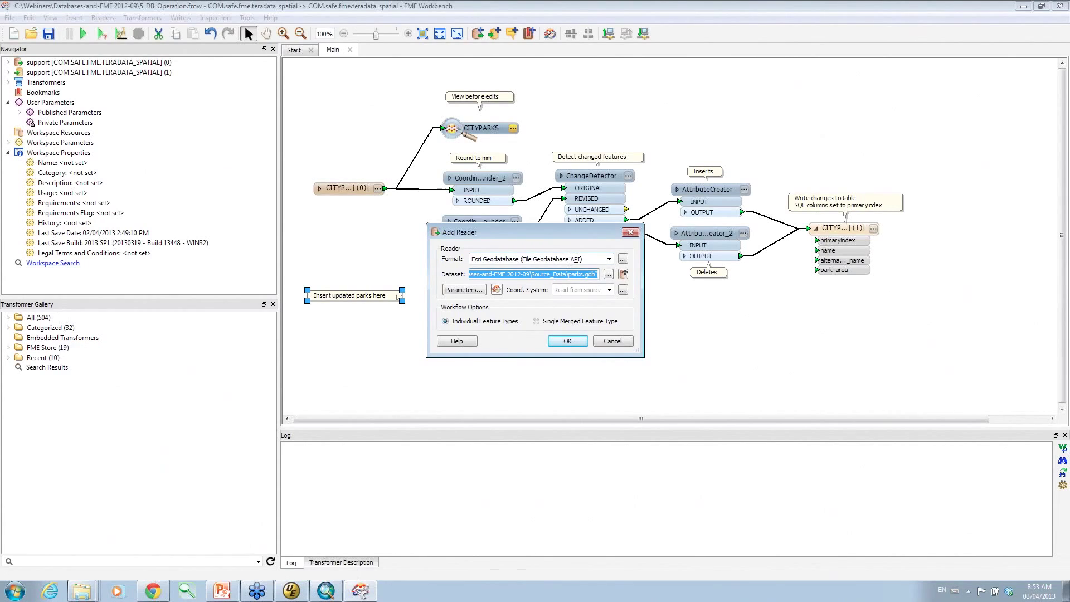
click(563, 343)
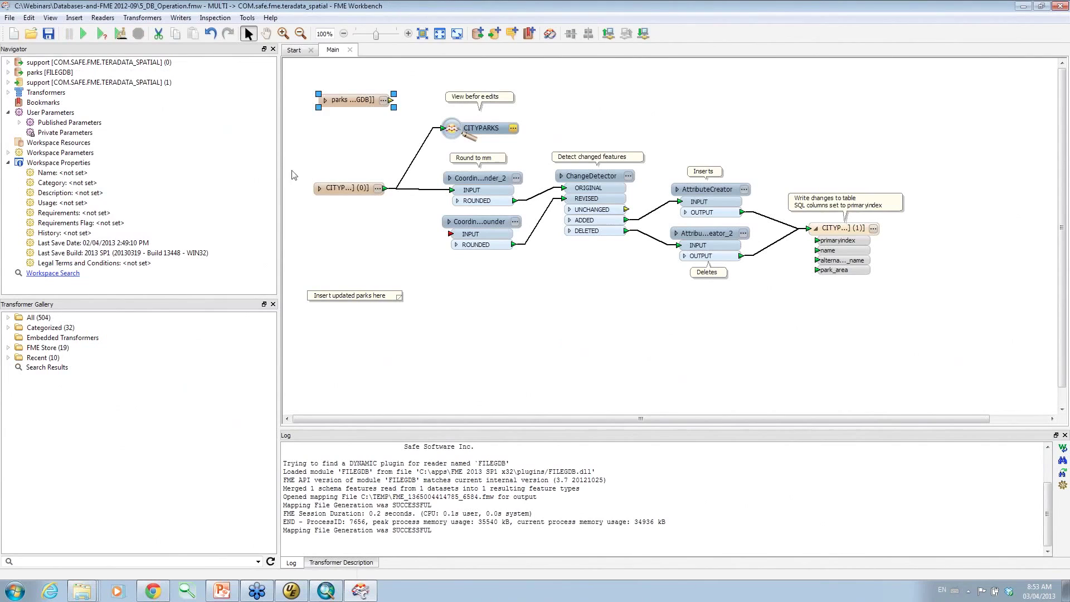
Place the parks feature type below CITYPARKS and connect it to the second coordinate rounder.
drag(348, 106, 451, 234)
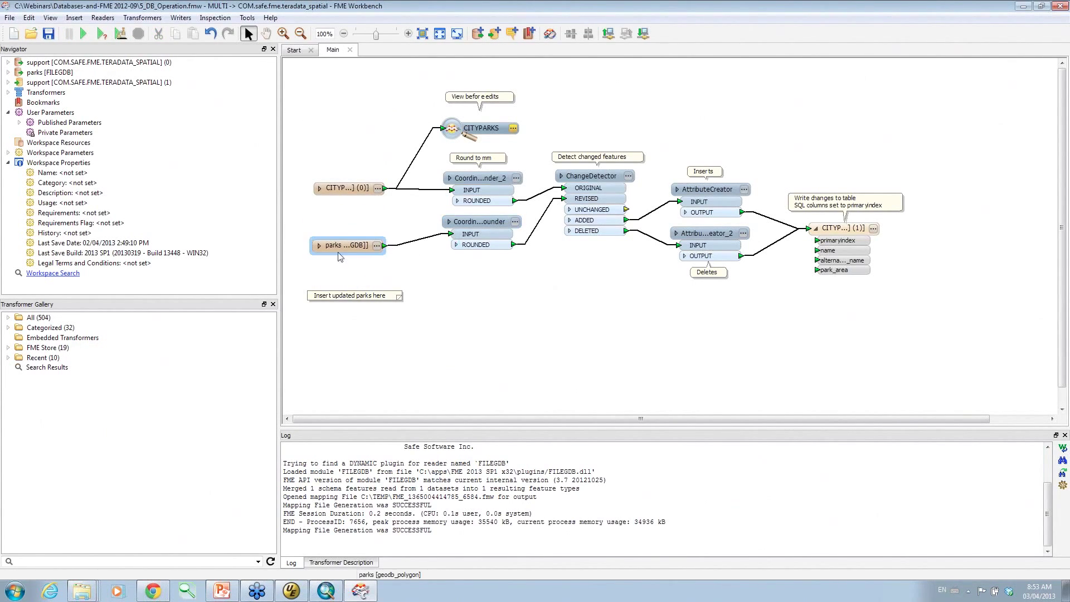
drag(348, 250, 348, 240)
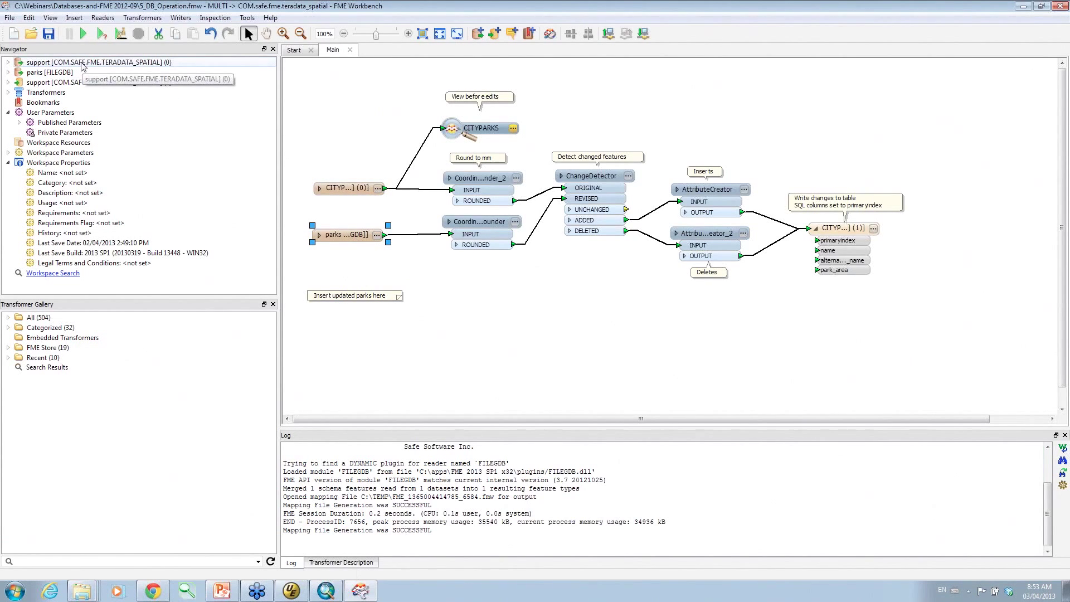
drag(337, 192, 329, 197)
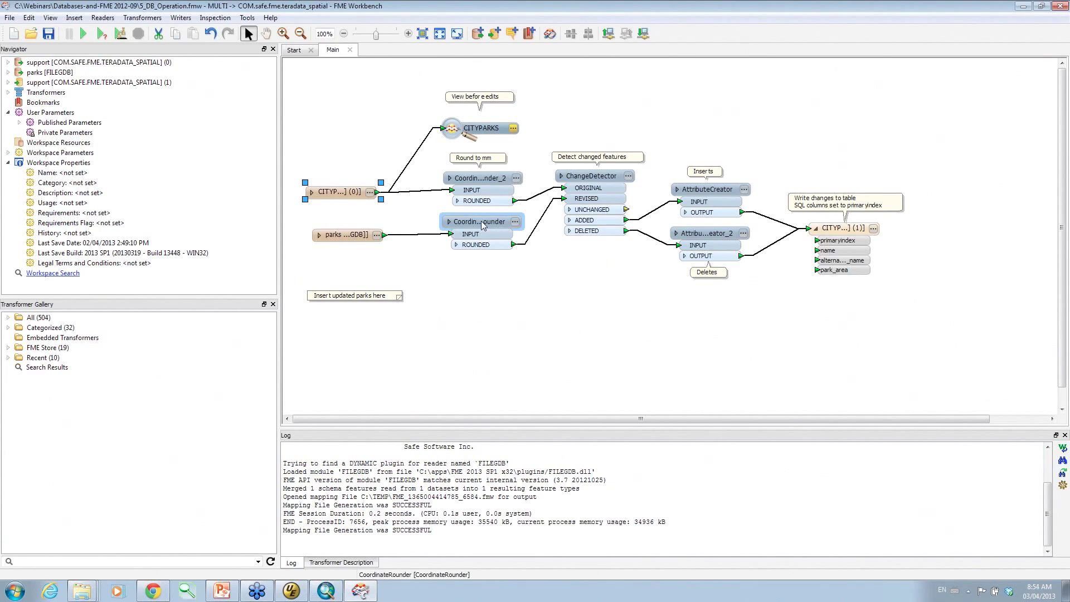
Confirm CoordinateRounder_2's rounding precision of 3.
click(495, 177)
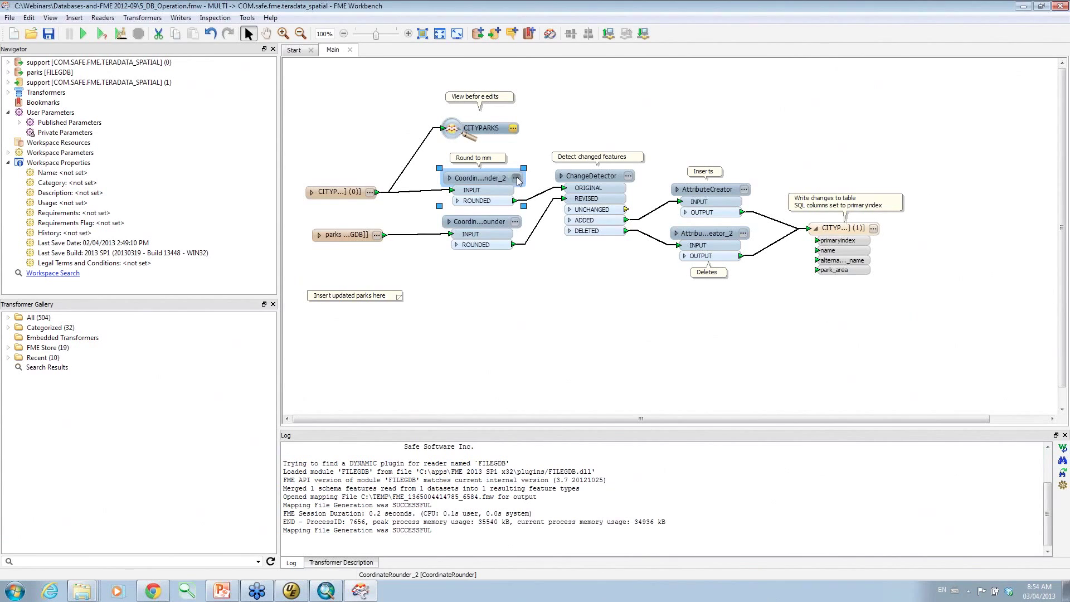
click(517, 178)
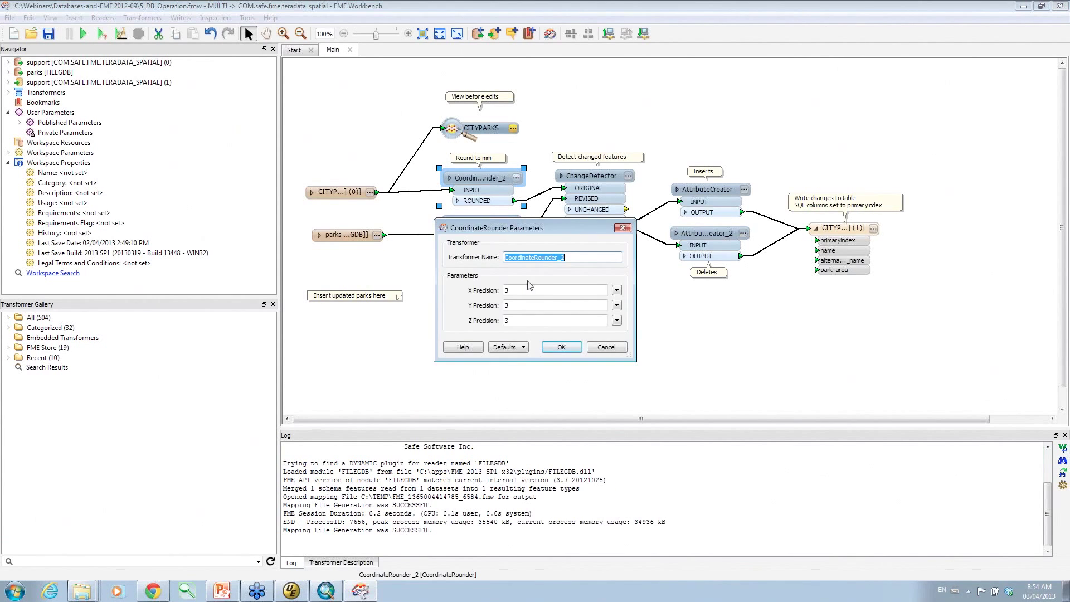
click(562, 347)
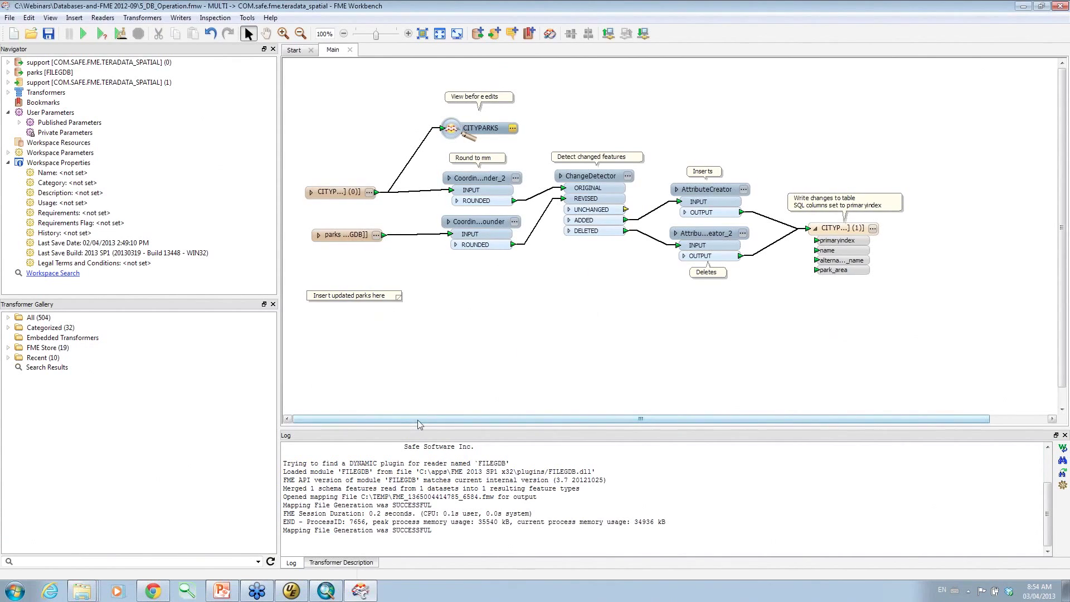
drag(420, 421, 433, 421)
click(616, 178)
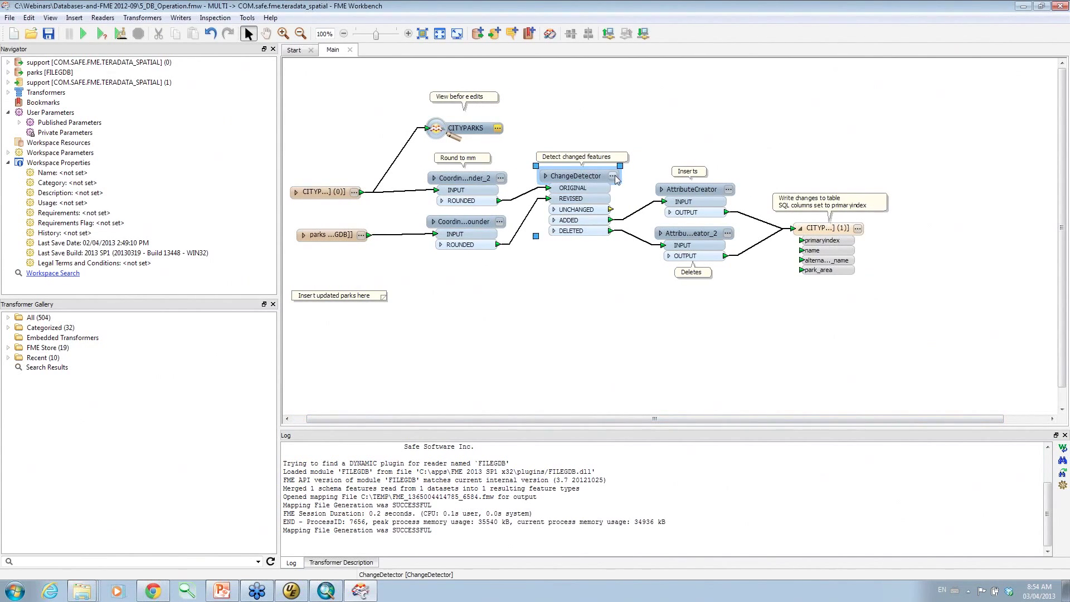
click(613, 176)
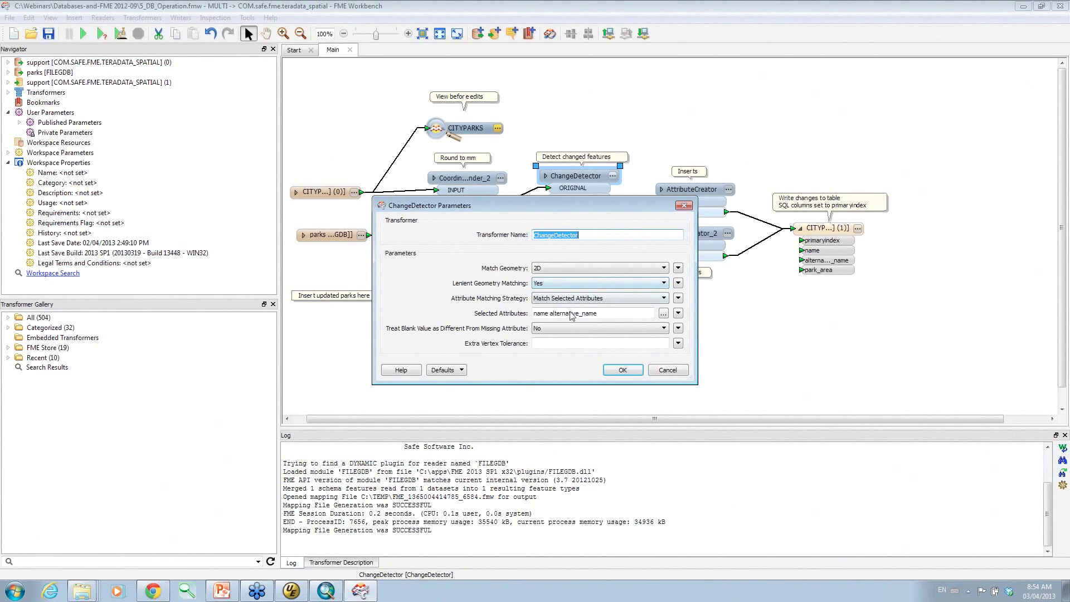
click(663, 313)
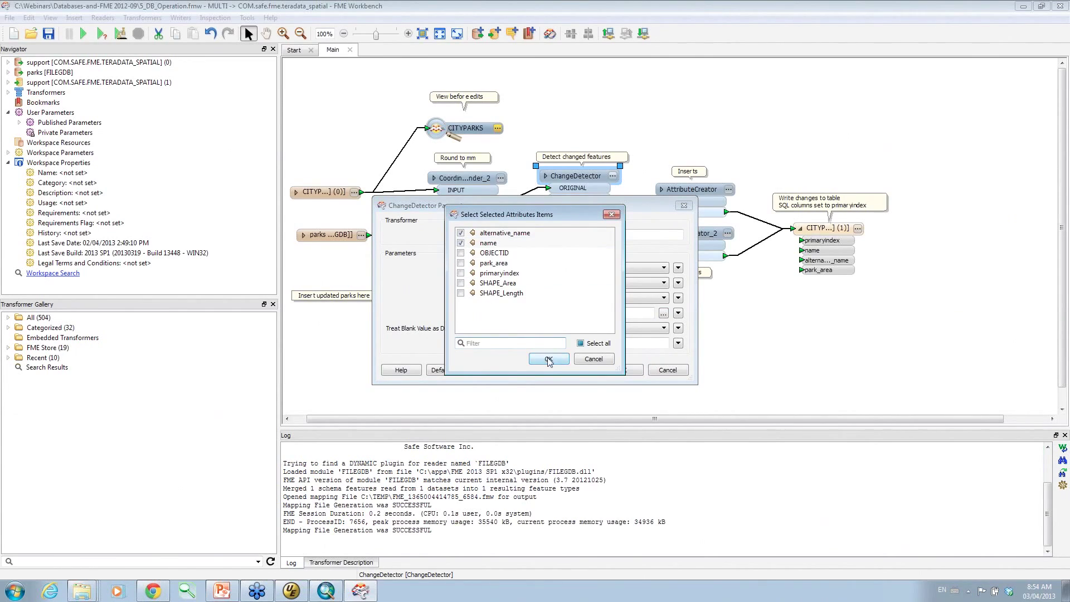
click(547, 359)
click(623, 370)
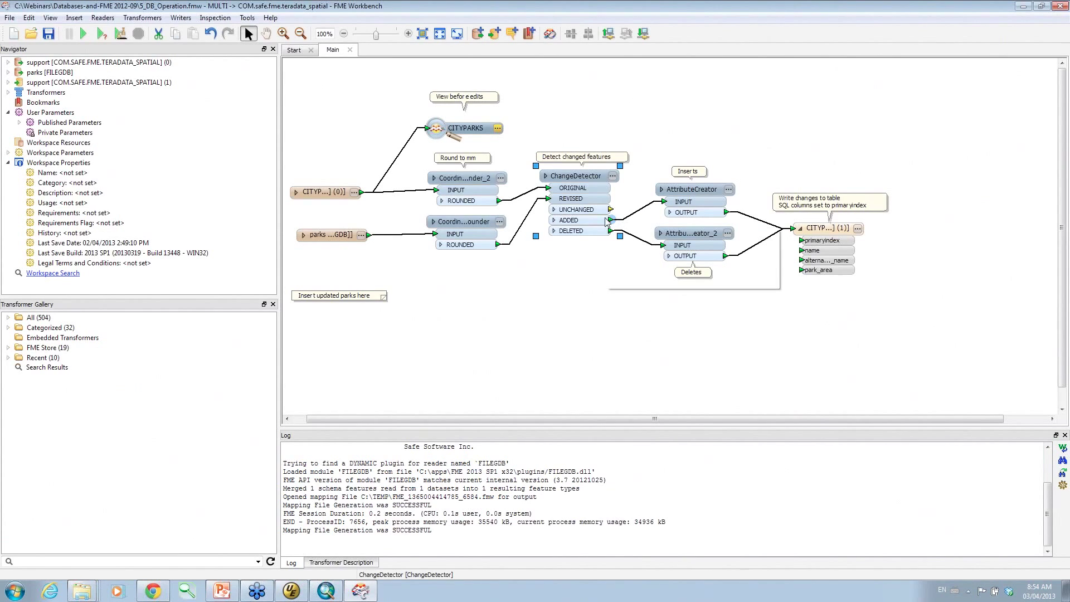
mouse_move(607, 221)
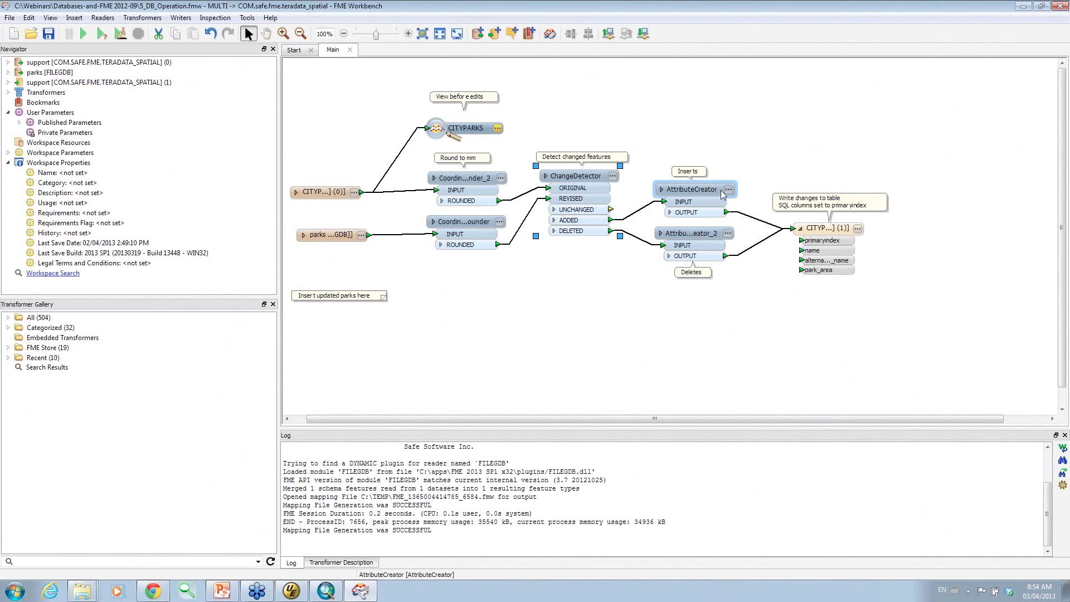
mouse_move(721, 190)
click(729, 190)
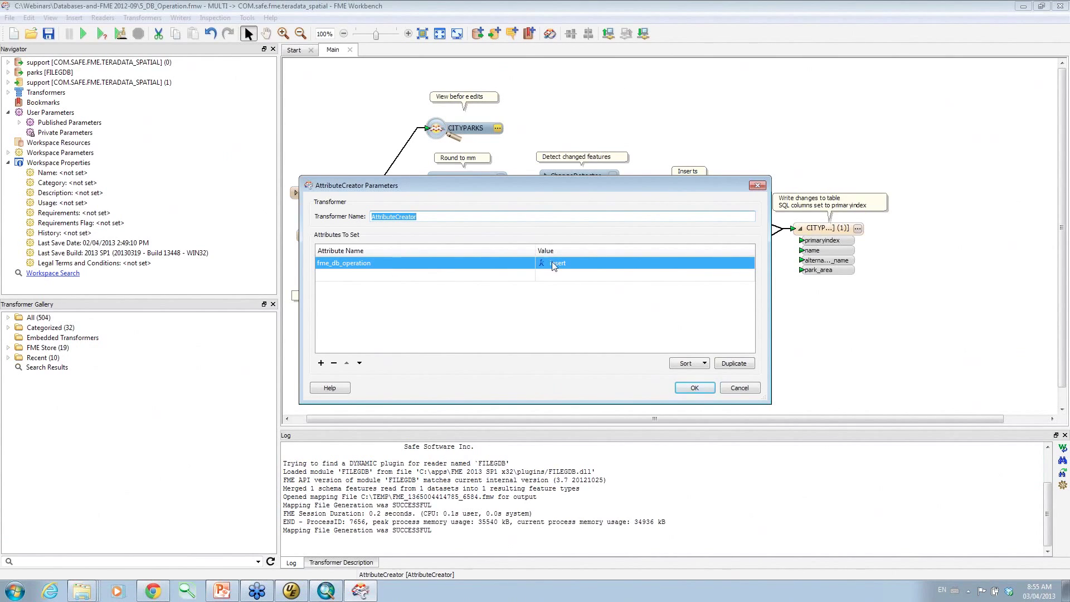
click(704, 392)
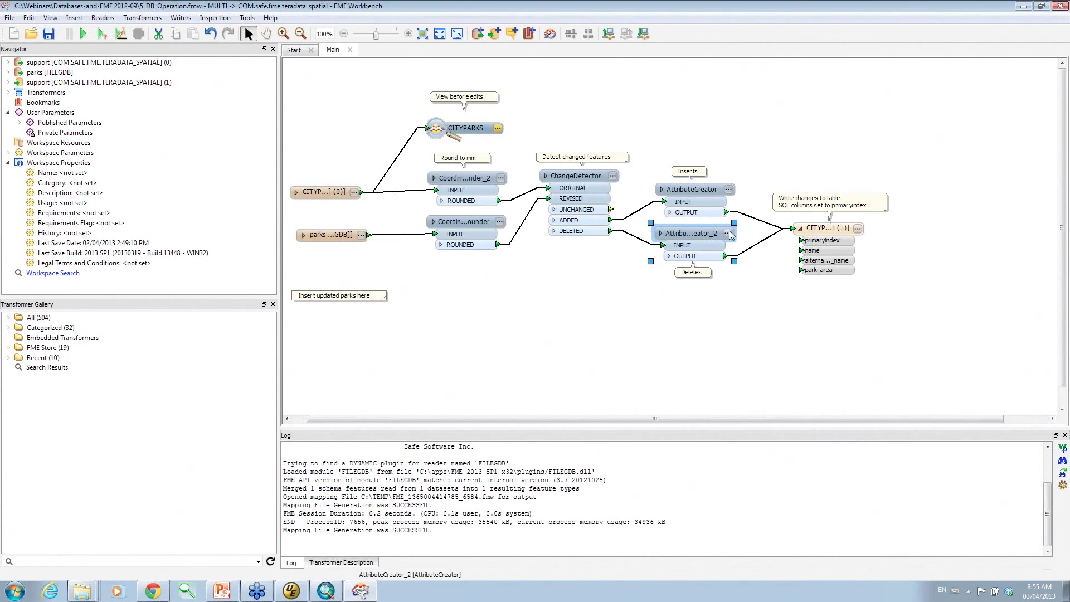
click(729, 229)
click(697, 389)
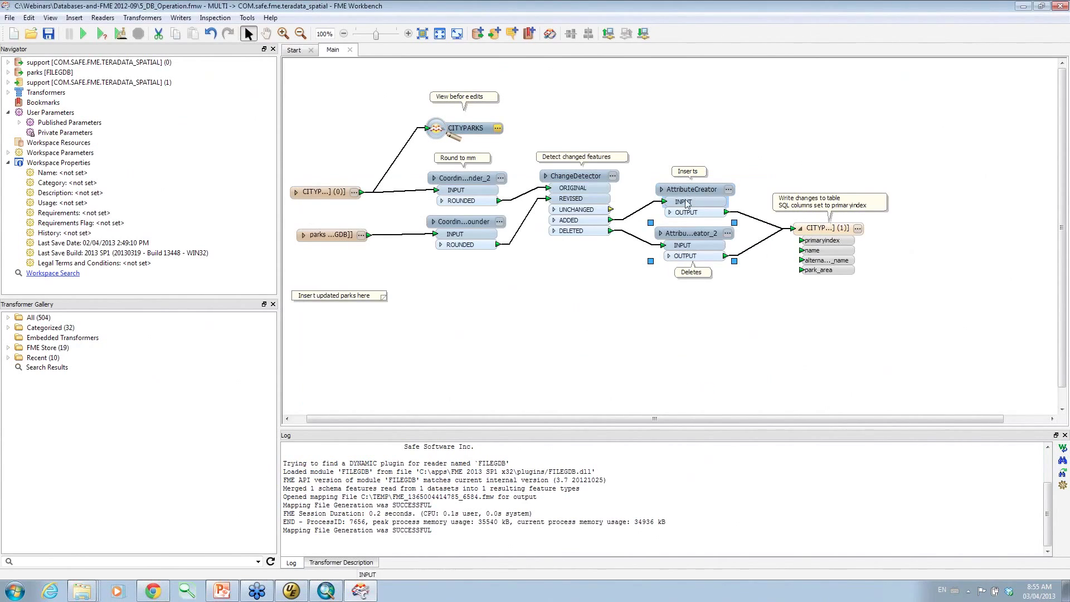
Expand the Teradata writer's advanced parameters and keep Writer Mode set to UPDATE.
click(7, 83)
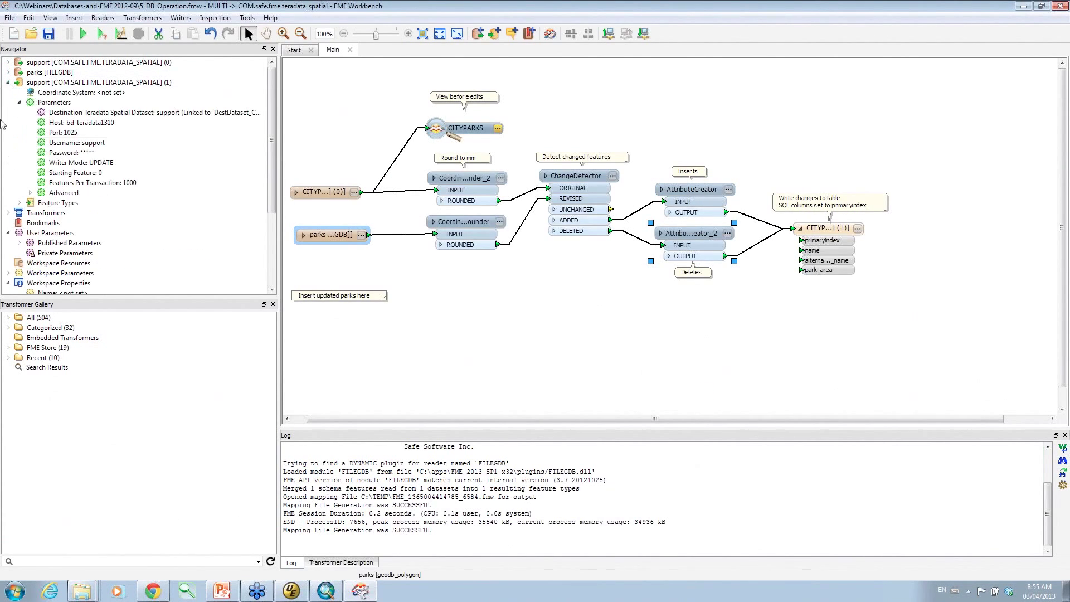
click(31, 193)
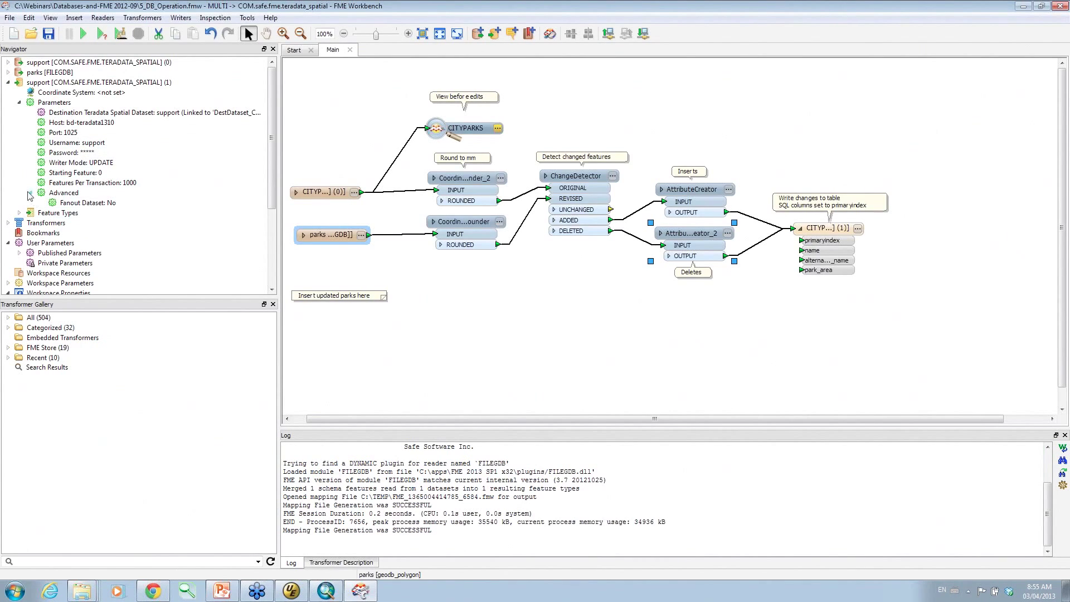
double_click(67, 165)
click(499, 288)
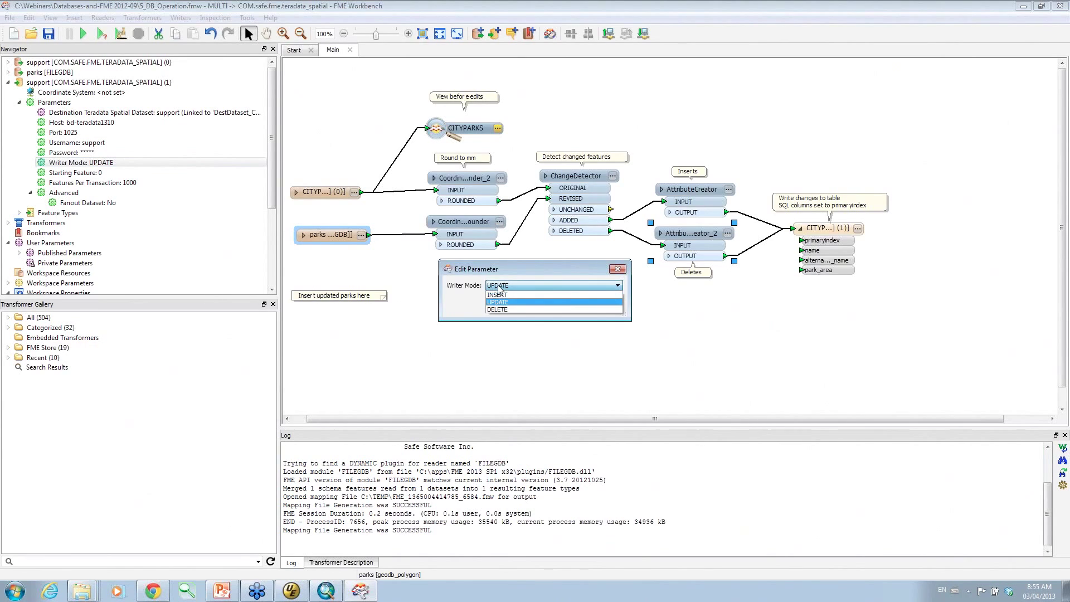
click(499, 288)
click(557, 306)
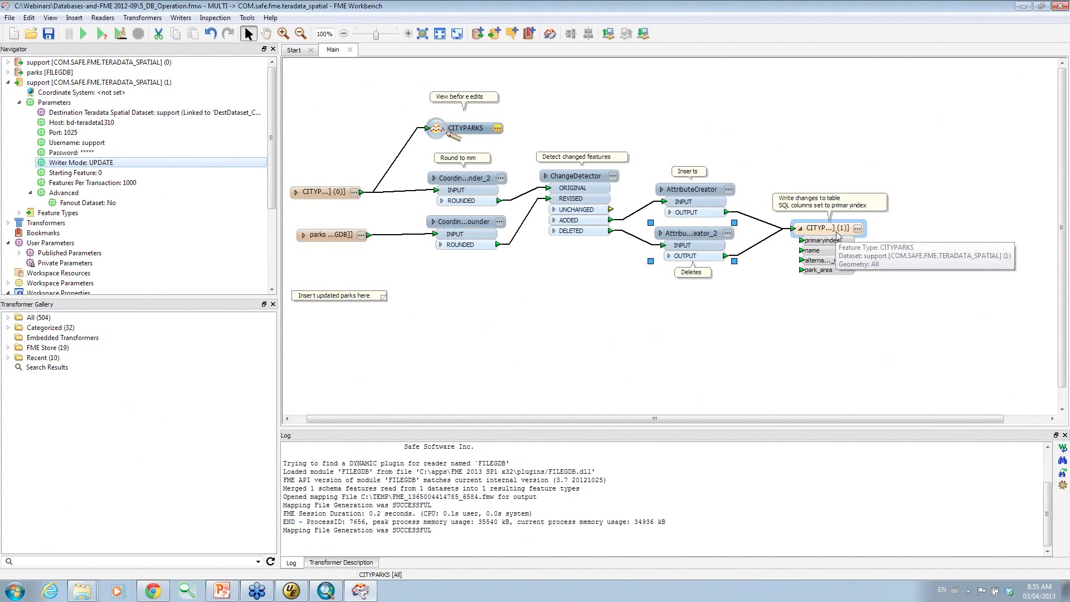
Abort the first translation, close ArcMap without saving the map, and rerun the workspace.
click(85, 35)
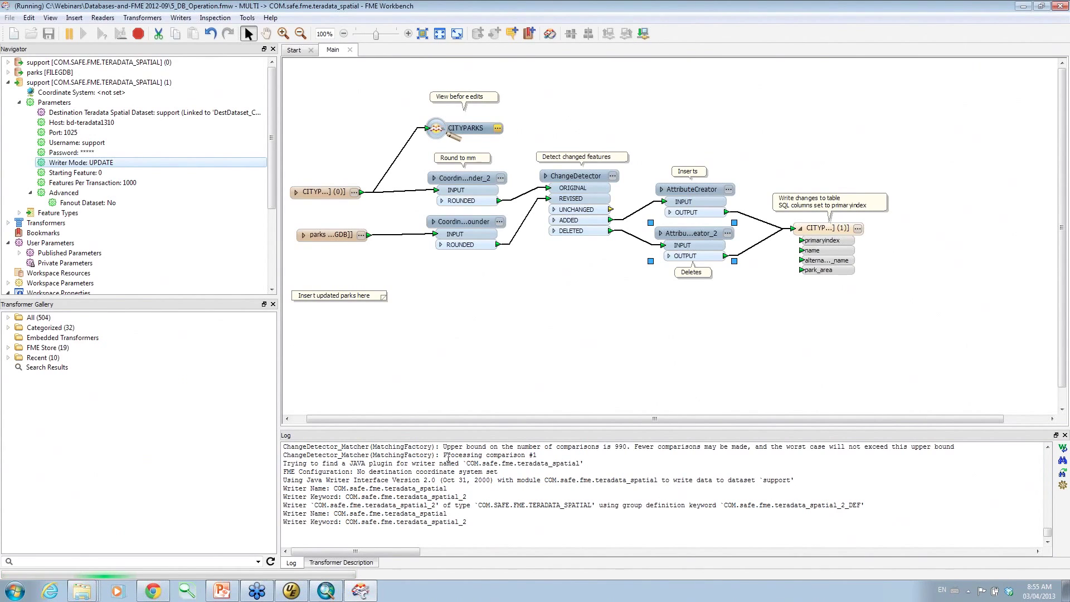
click(138, 33)
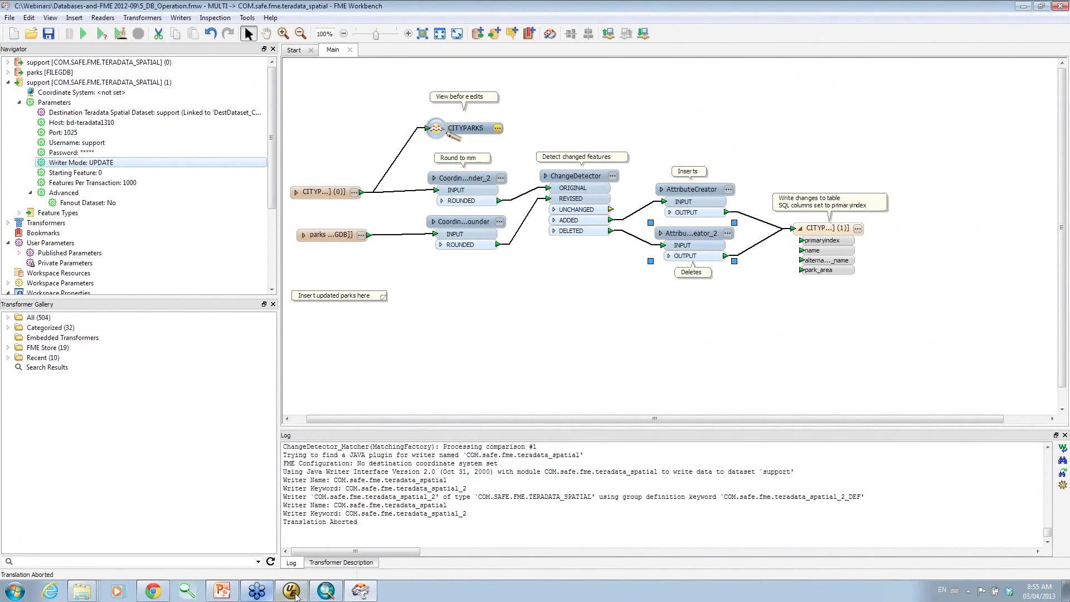
click(326, 590)
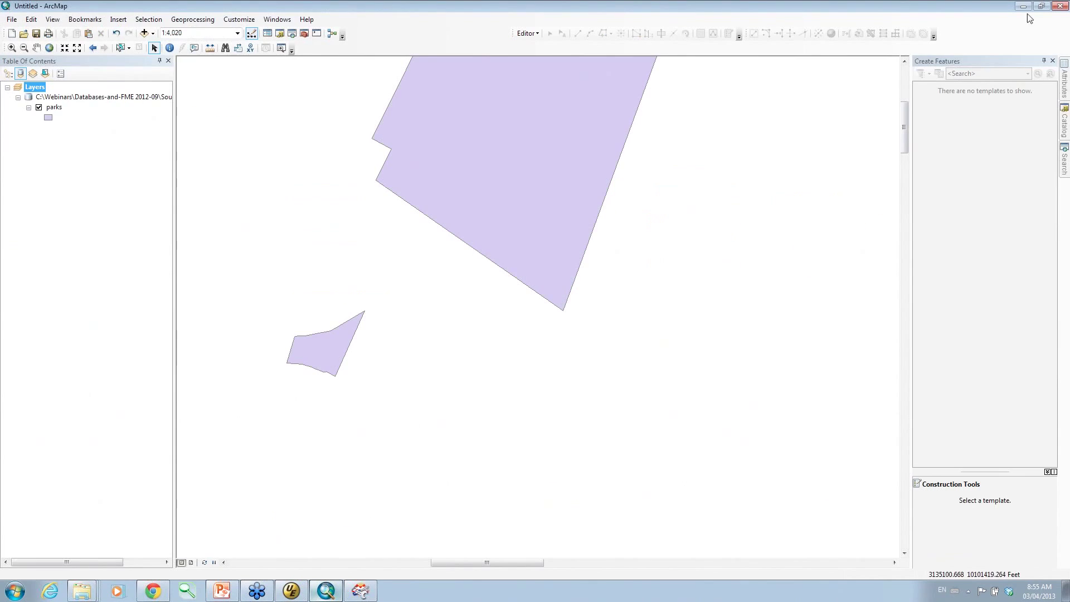
click(1060, 5)
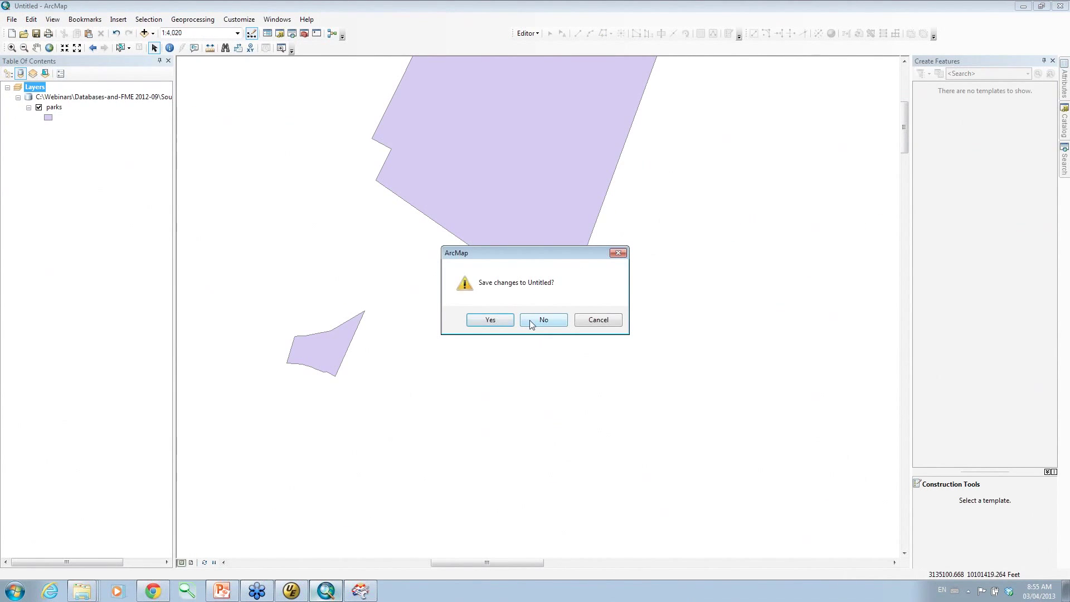
click(530, 320)
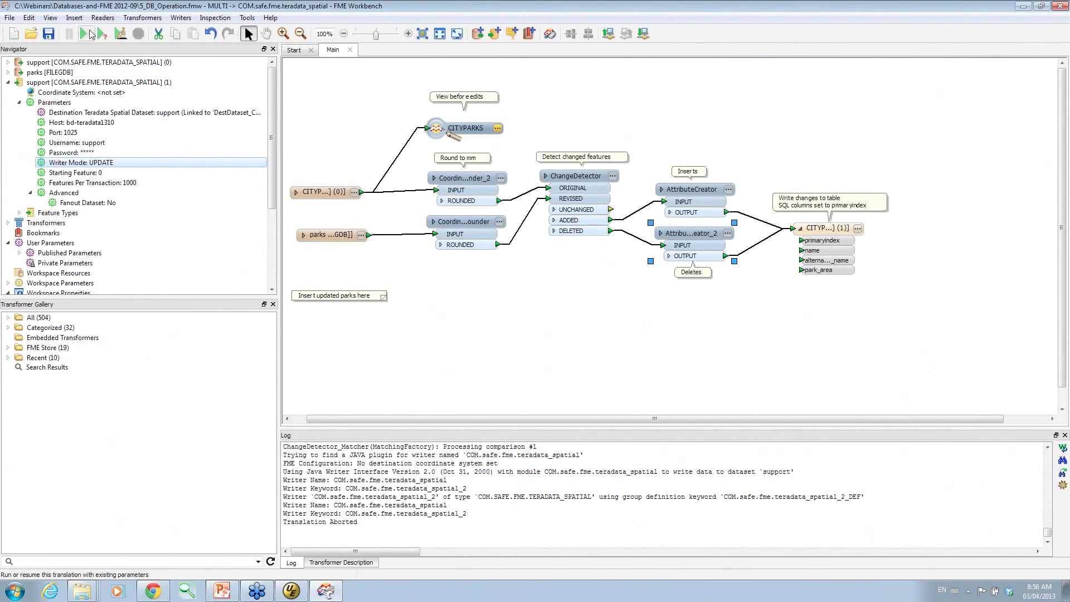
click(88, 35)
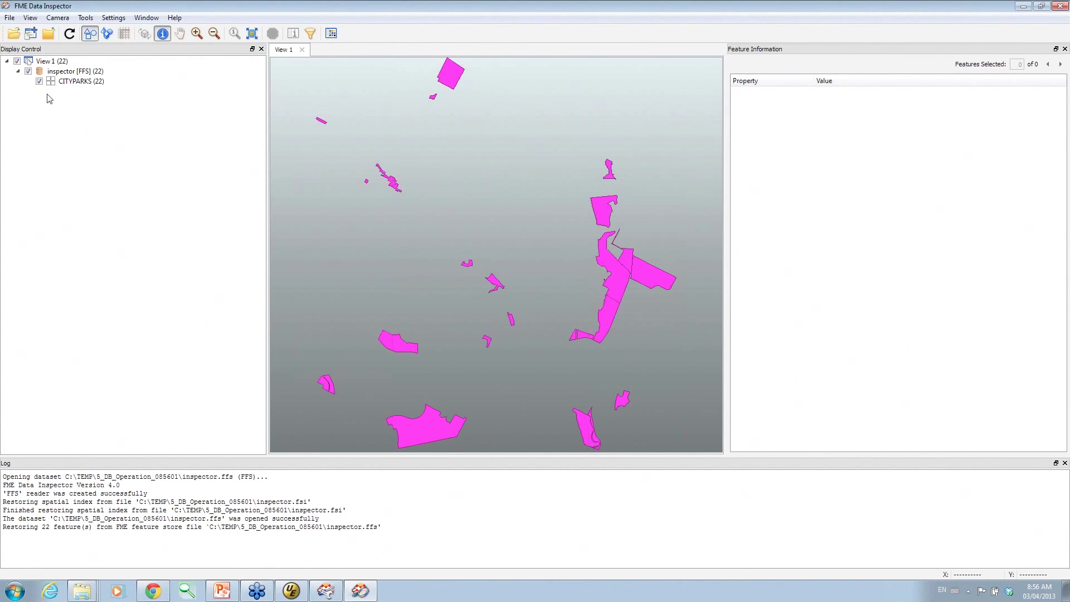
In Add Dataset, pick the Teradata support dataset's CITYPARKS table through the connection parameters.
click(11, 19)
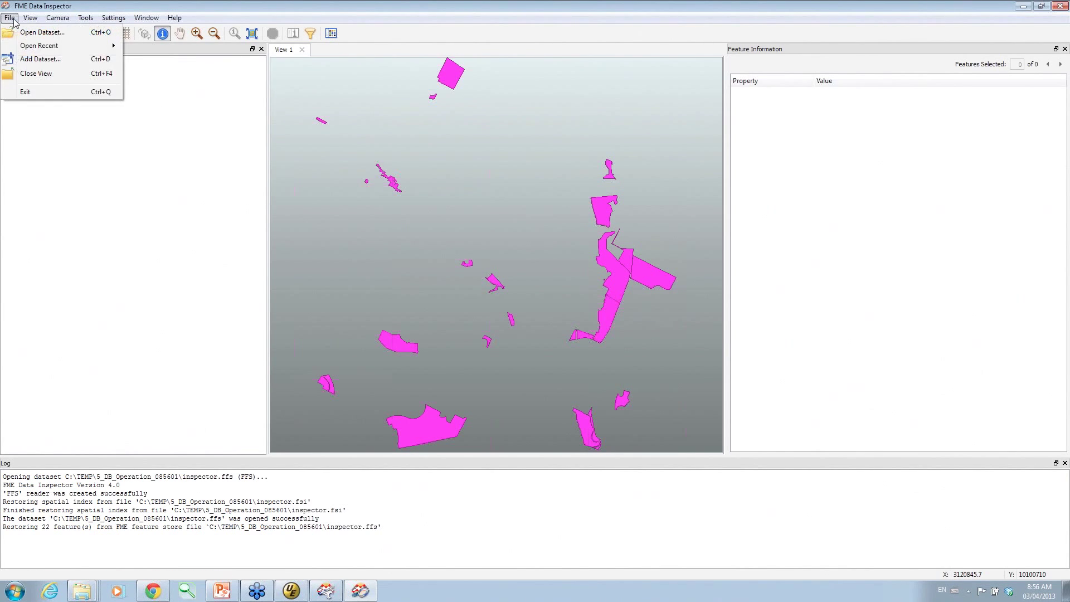
click(34, 59)
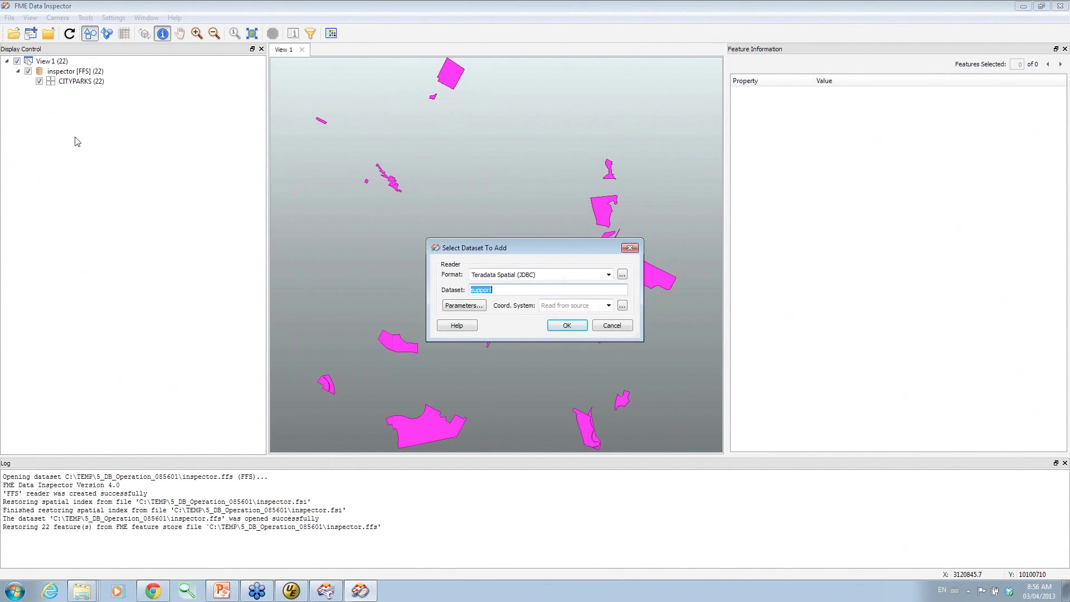
click(451, 308)
click(618, 273)
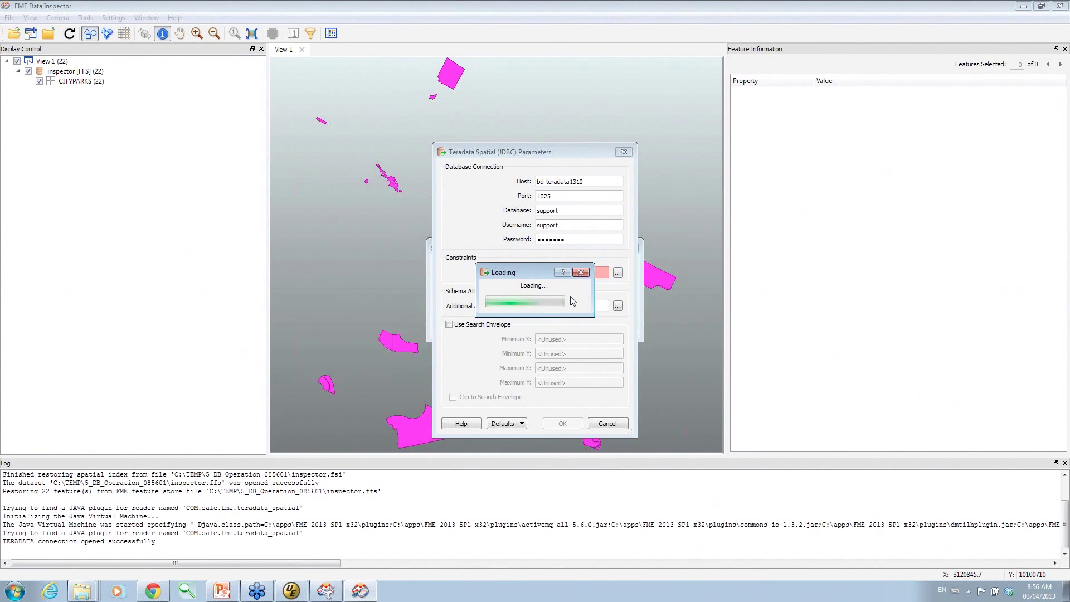
click(461, 243)
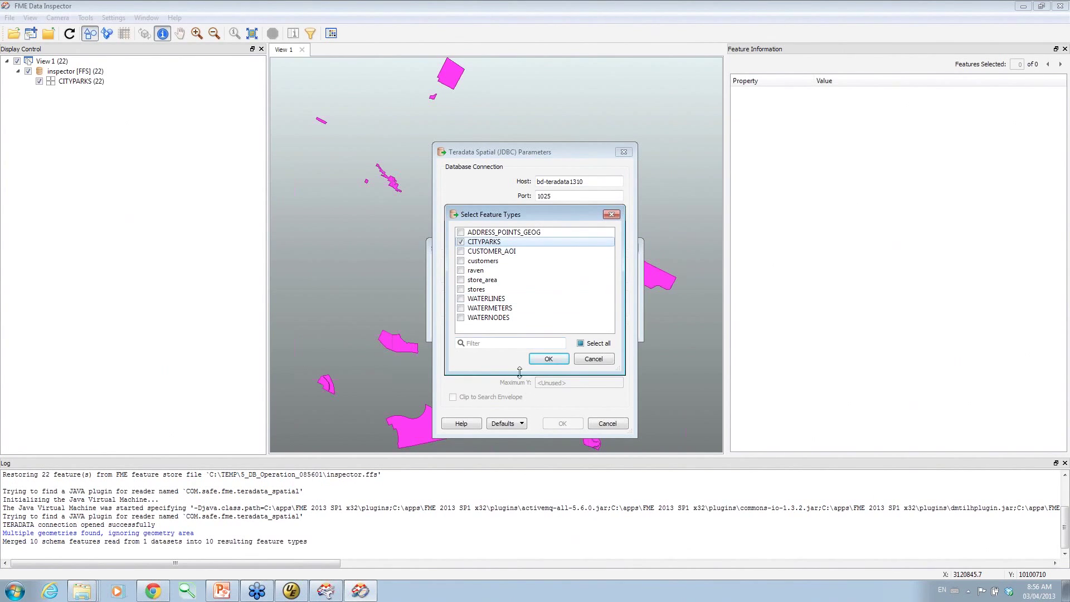
click(547, 360)
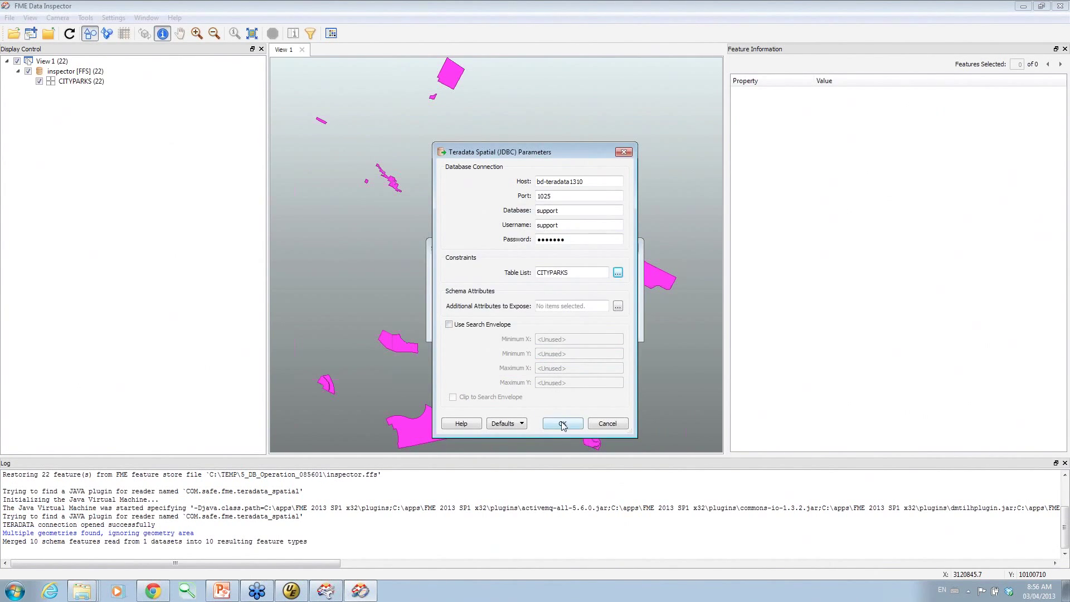
click(562, 424)
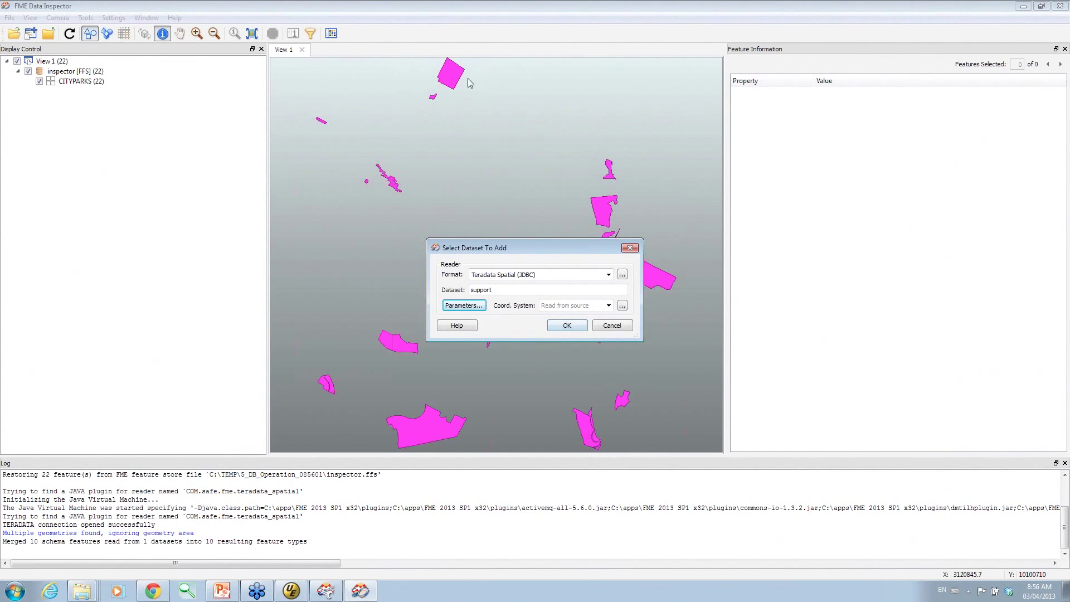
Check the CITYPARKS inspector output in Workbench, then load the Teradata dataset into the view.
click(326, 590)
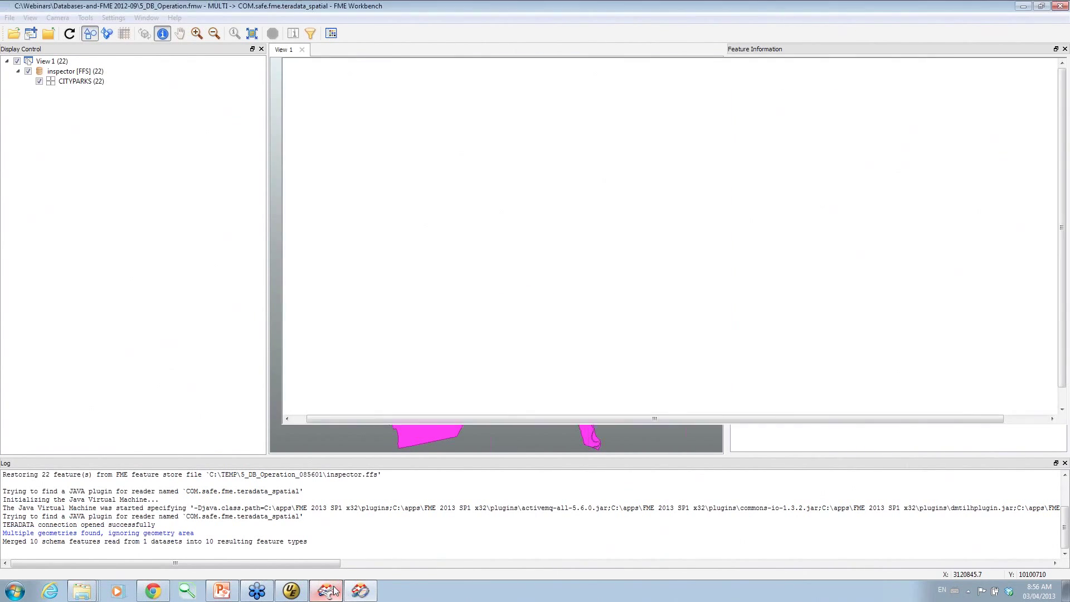
click(461, 135)
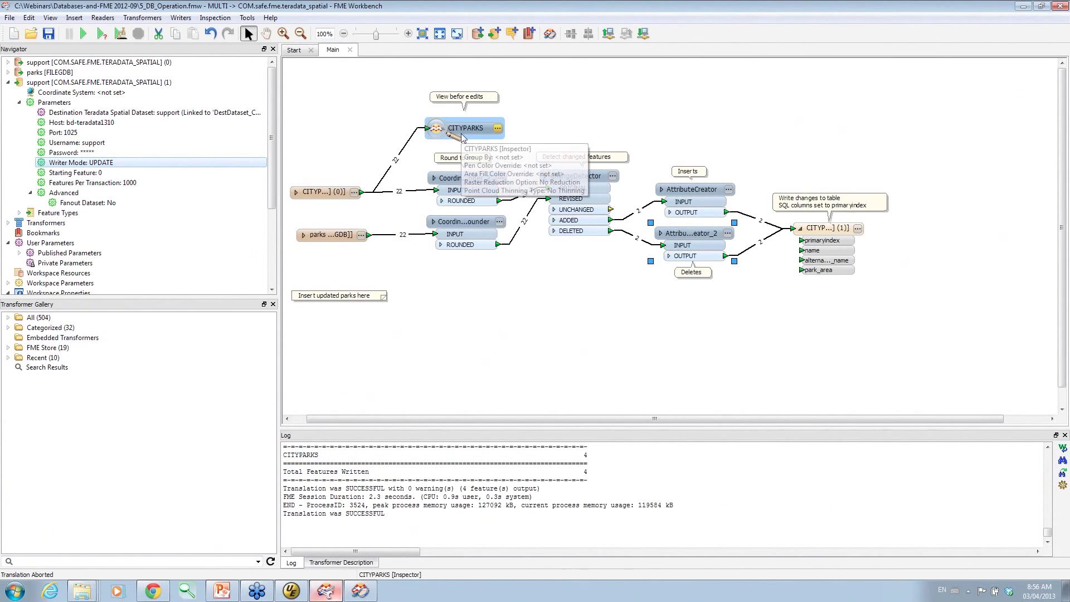
click(371, 599)
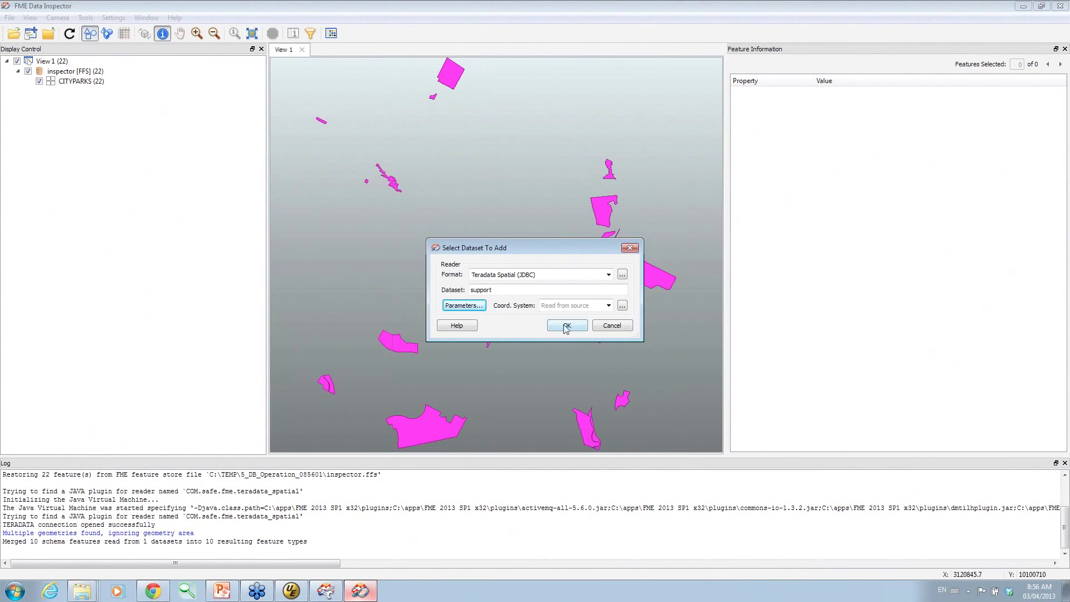
click(567, 327)
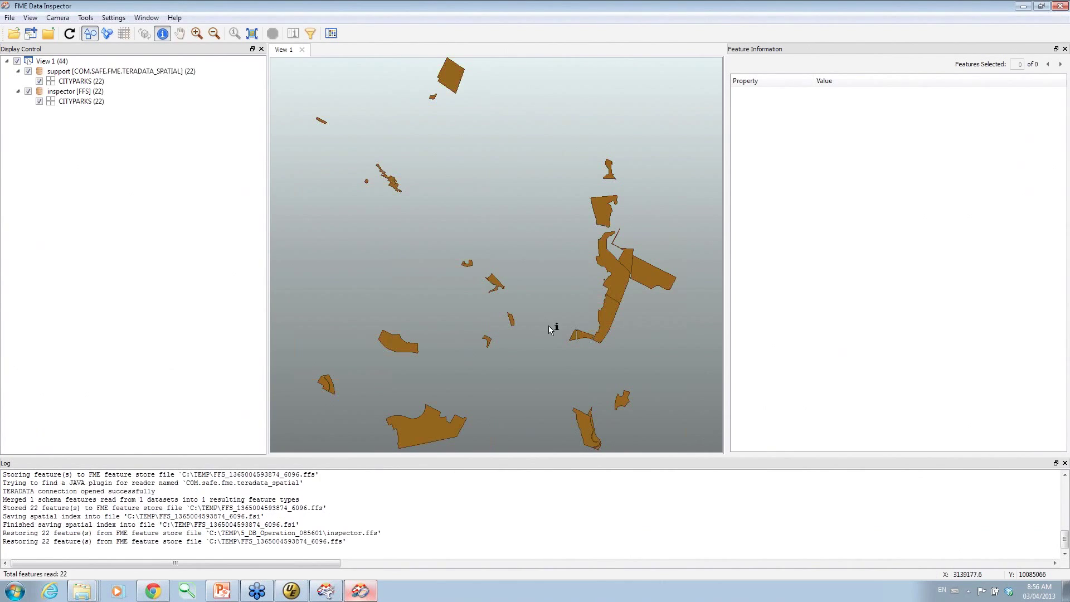
Zoom onto the two top-left parks and draw the inspector layer above the Teradata data.
click(197, 33)
drag(420, 114, 485, 60)
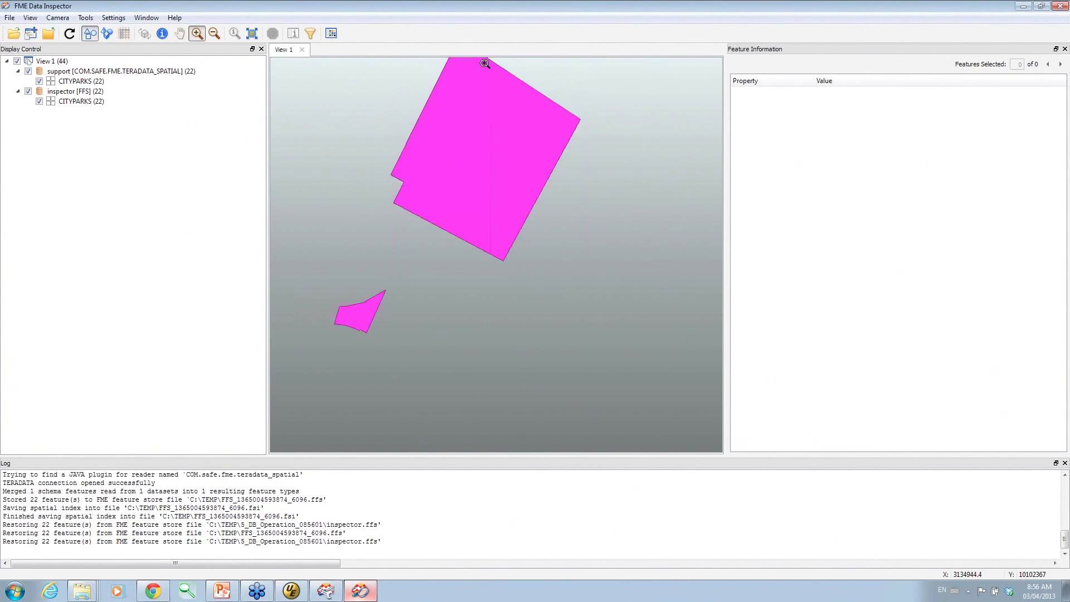
click(91, 102)
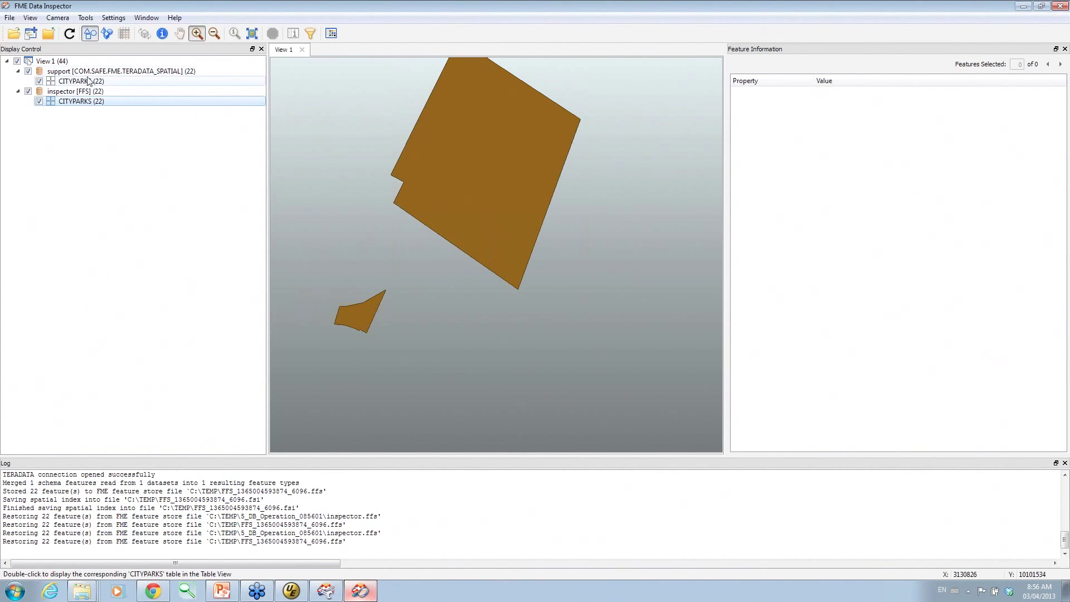
drag(75, 89, 75, 68)
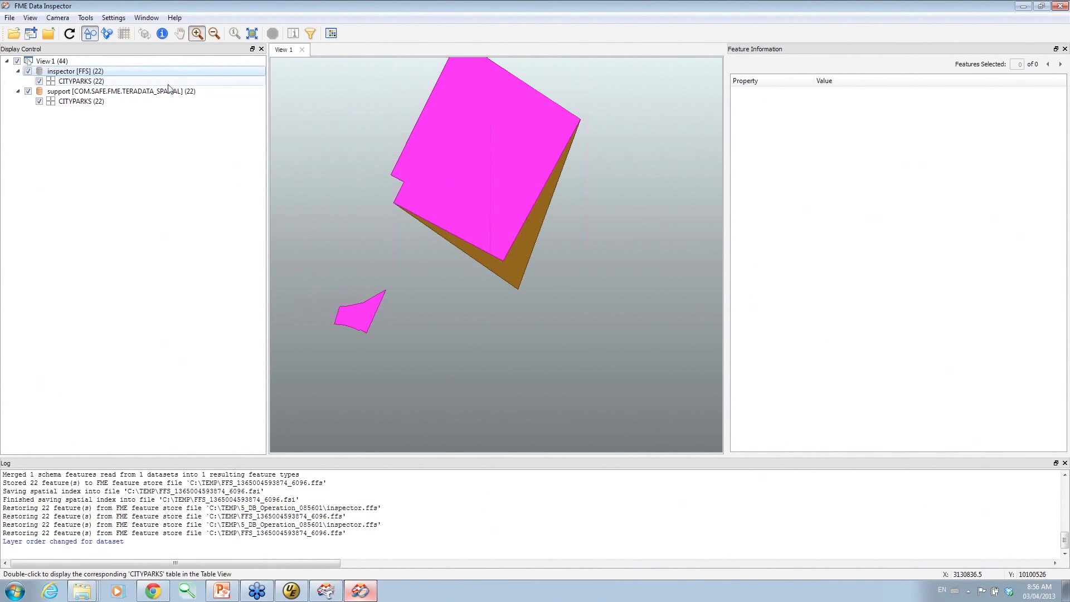
Hide the inspector parks and query the small Teradata park: Little Walnut Creek, primaryindex 14.
click(39, 101)
click(39, 101)
click(39, 81)
click(162, 34)
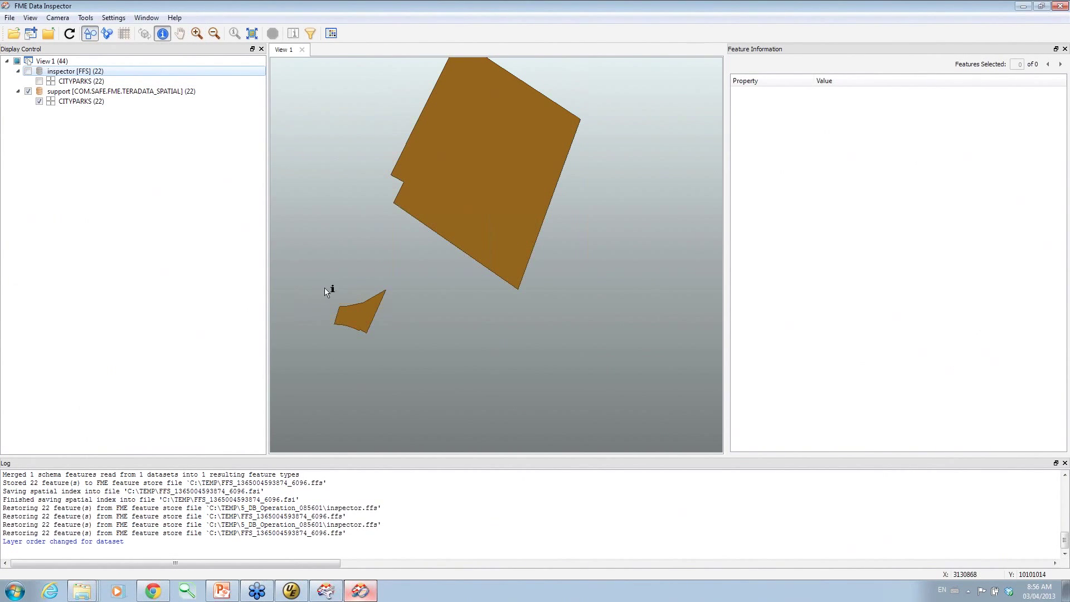
click(367, 309)
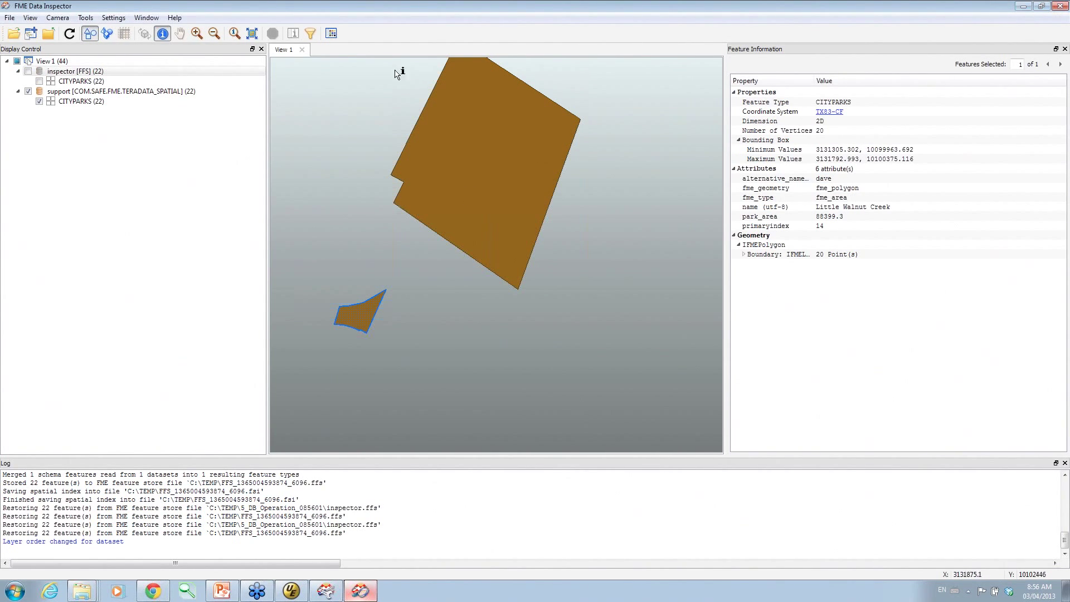
click(1023, 6)
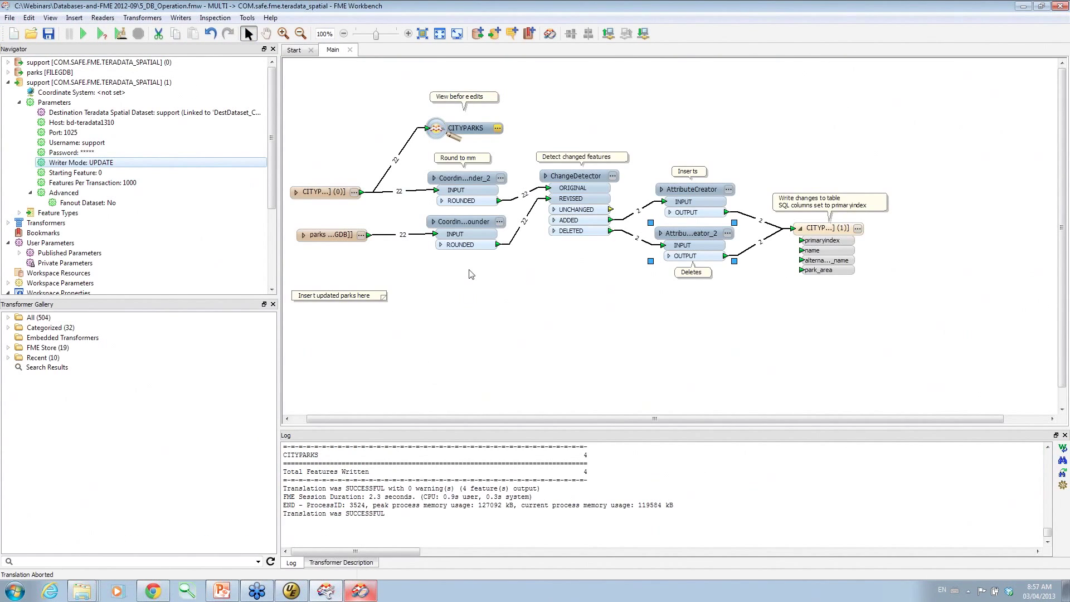